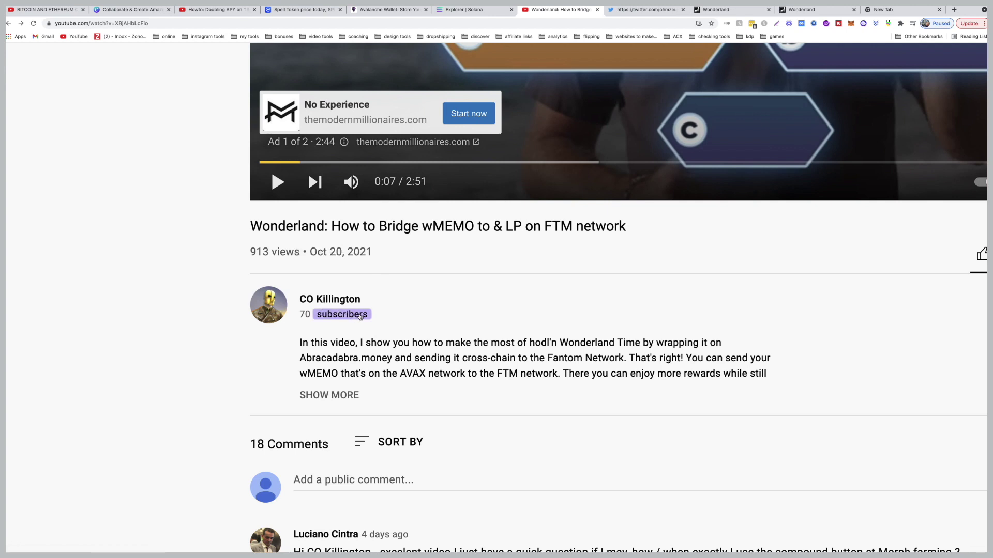
Go back from the video to the 'the calculator guy' YouTube search results.
{"action": "key", "text": "alt+Left"}
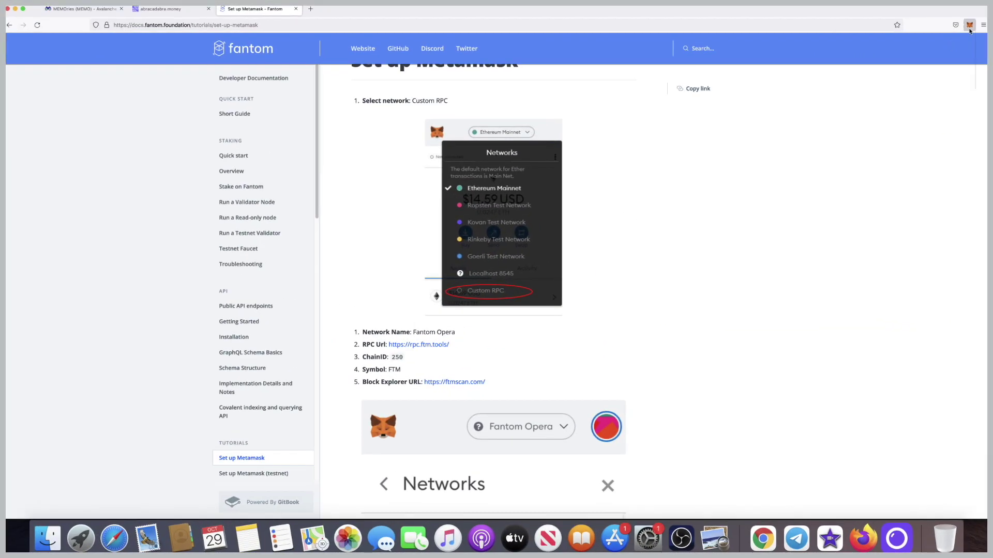
Open MetaMask from the popup into a full-page tab via the account's Expand view.
{"action": "left_click", "coordinate": [969, 26]}
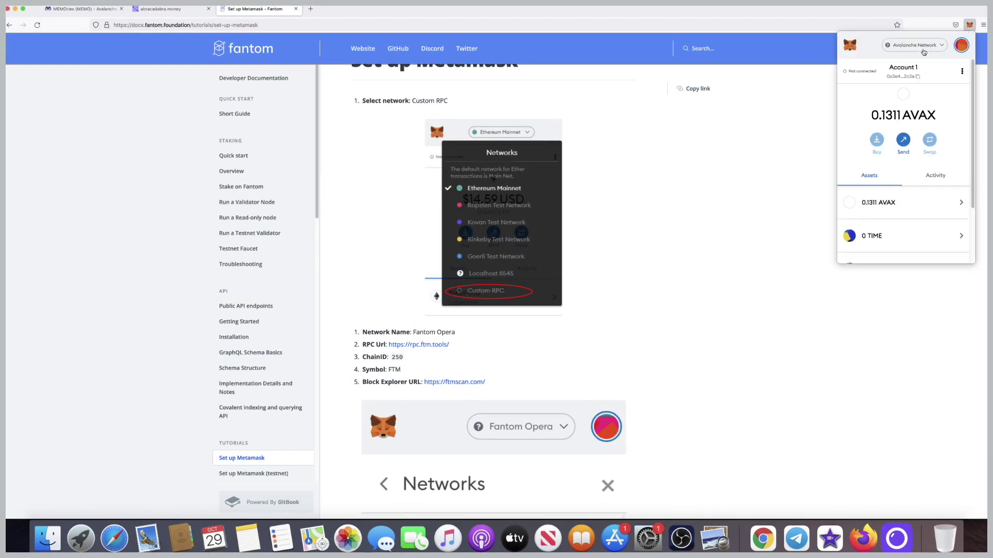
{"action": "left_click", "coordinate": [940, 47]}
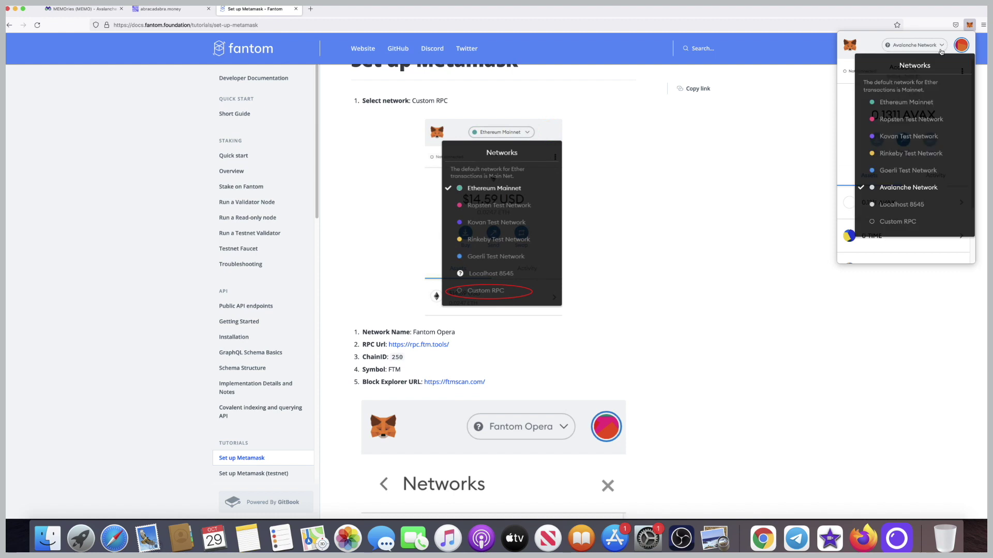
{"action": "left_click", "coordinate": [908, 221]}
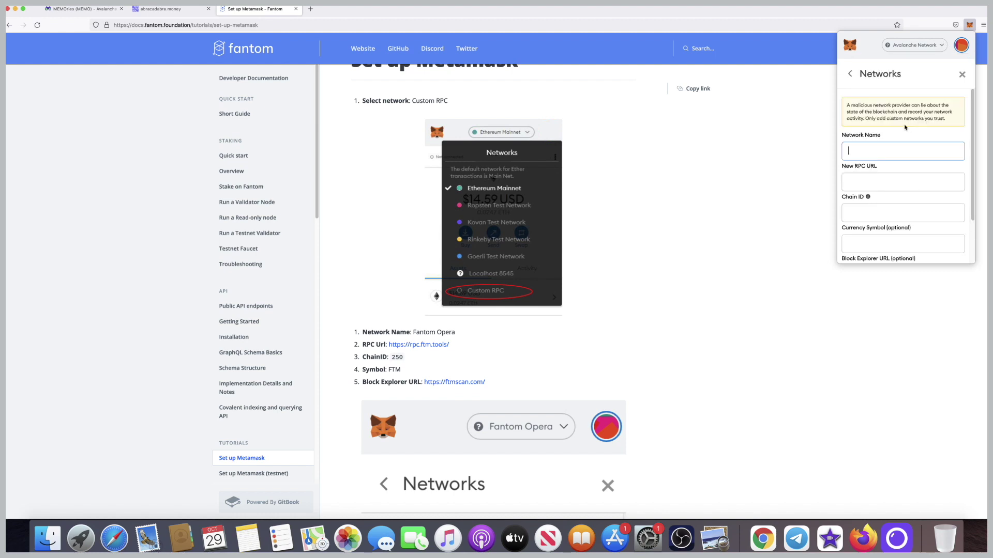
{"action": "left_click", "coordinate": [962, 75]}
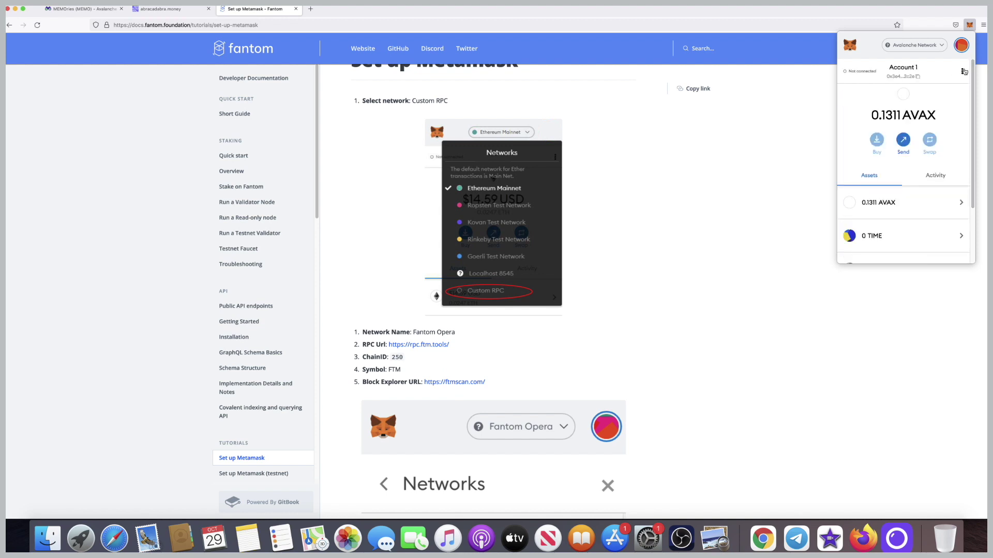
{"action": "left_click", "coordinate": [962, 72]}
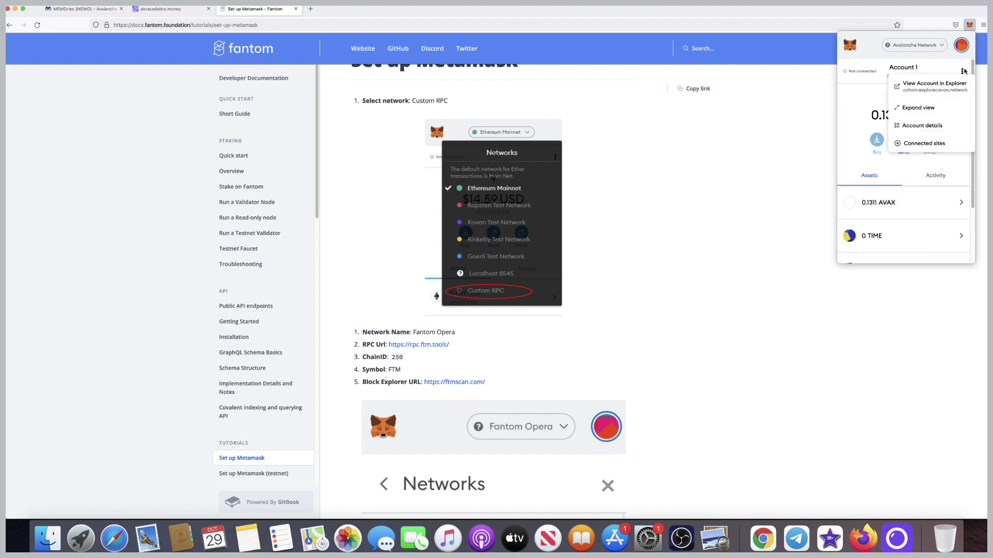
{"action": "left_click", "coordinate": [925, 107]}
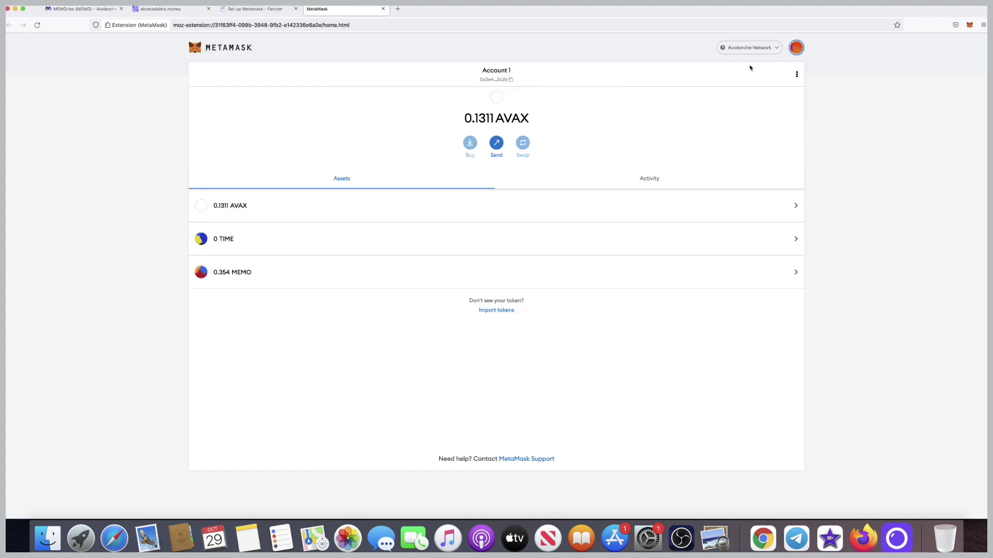
Start a Custom RPC network and paste 'Fantom Opera' from the guide as its name.
{"action": "left_click", "coordinate": [760, 47]}
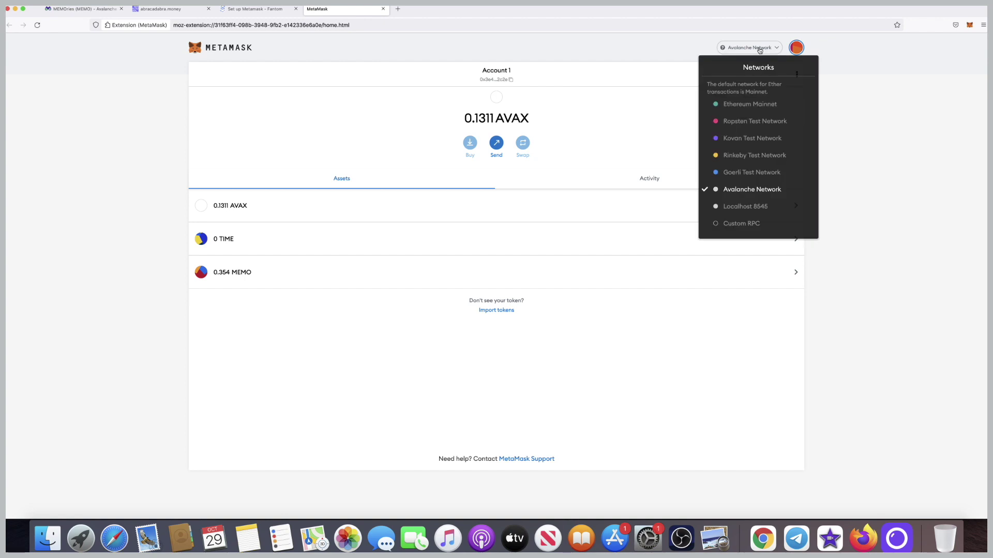
{"action": "left_click", "coordinate": [743, 224]}
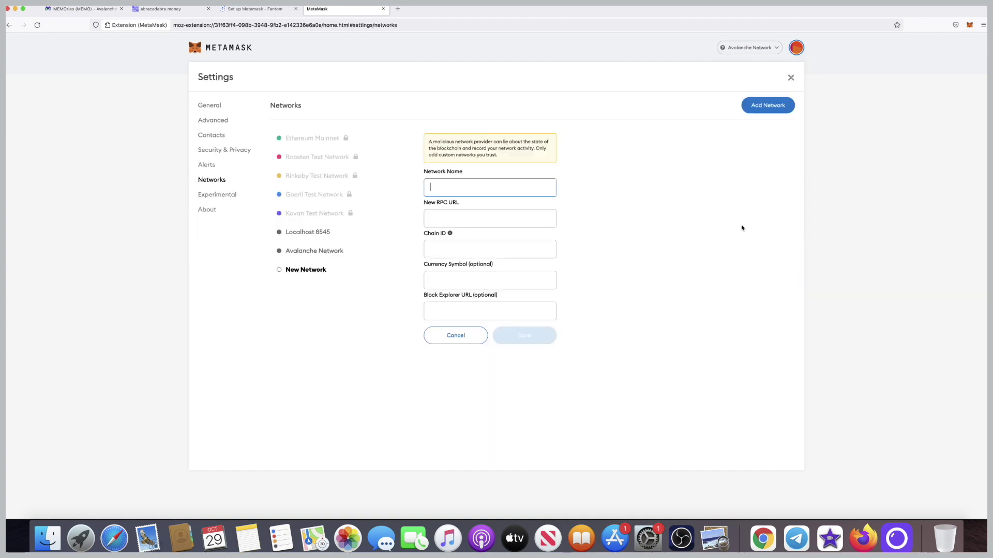
{"action": "left_click", "coordinate": [241, 10]}
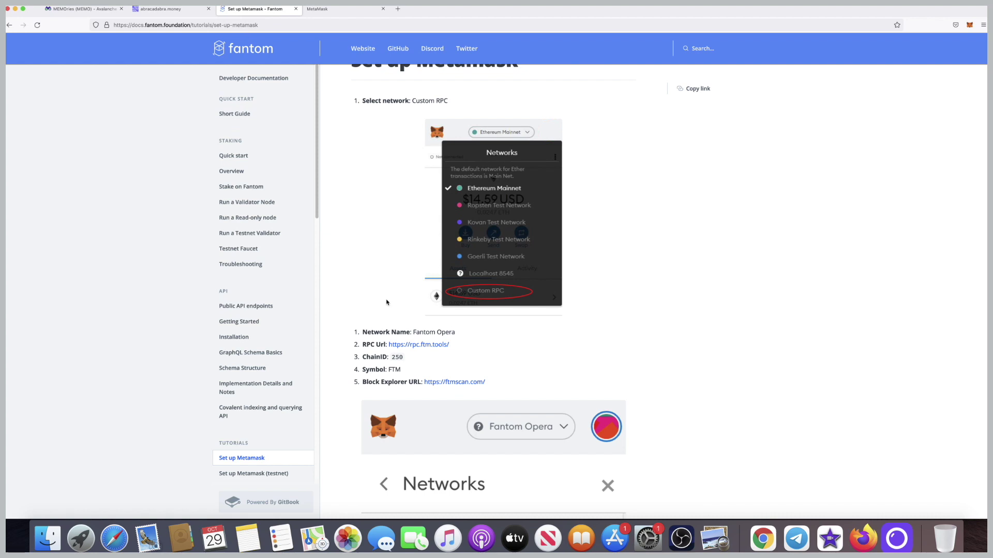
{"action": "left_click_drag", "start_coordinate": [455, 332], "coordinate": [414, 329]}
{"action": "key", "text": "super+c"}
{"action": "left_click", "coordinate": [340, 9]}
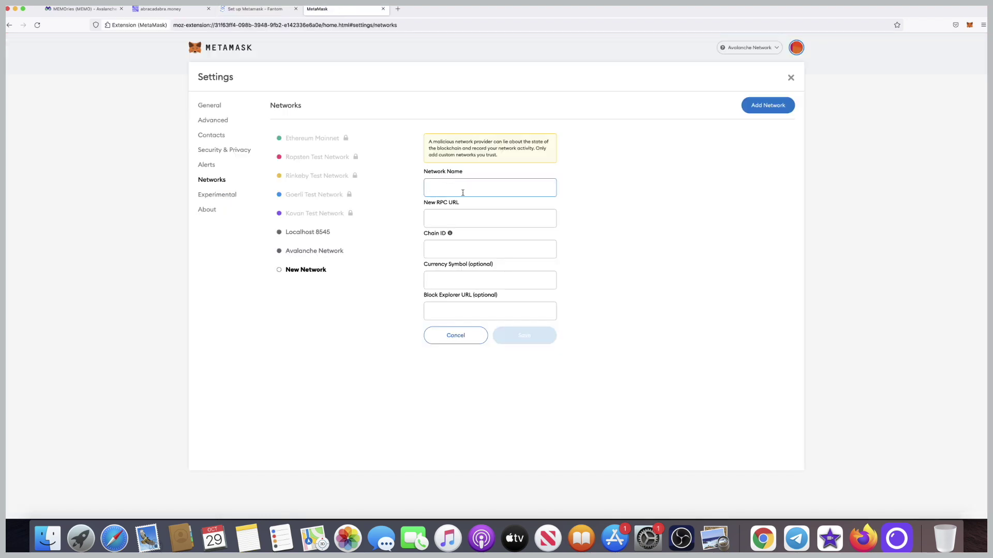
{"action": "key", "text": "super+v"}
Copy chain ID 250 and currency symbol FTM from the Fantom guide into the form.
{"action": "left_click", "coordinate": [257, 9]}
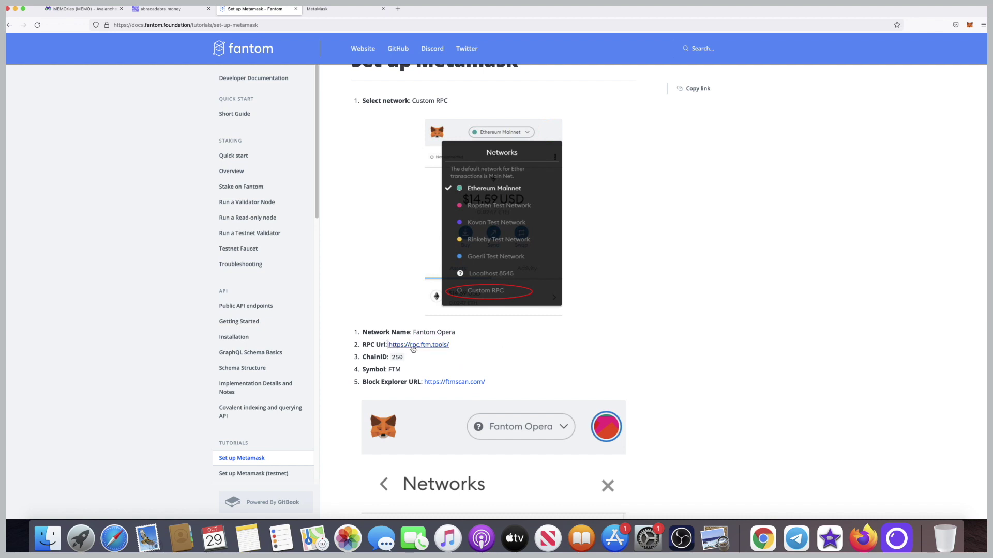
{"action": "double_click", "coordinate": [391, 357]}
{"action": "key", "text": "super+c"}
{"action": "left_click", "coordinate": [343, 9]}
{"action": "left_click", "coordinate": [475, 249]}
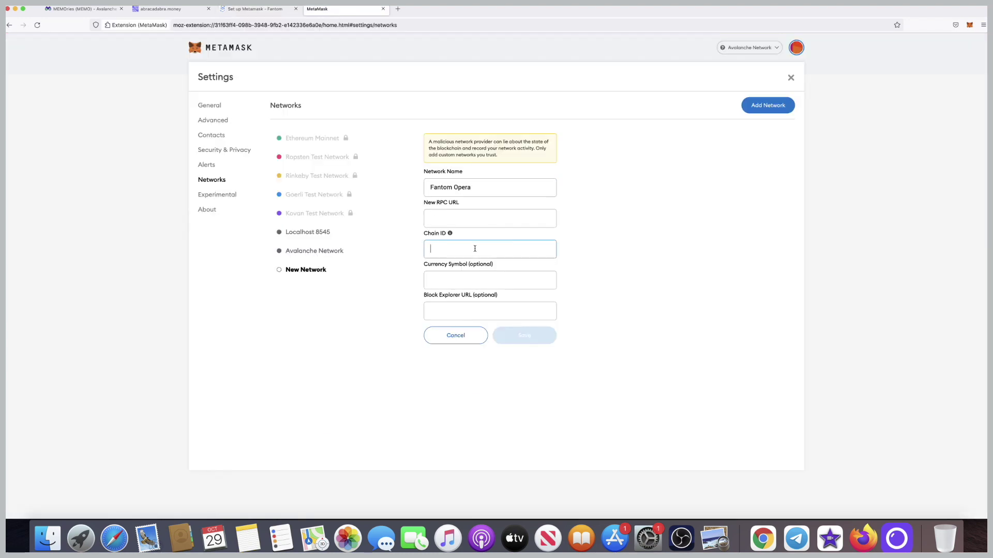
{"action": "key", "text": "super+v"}
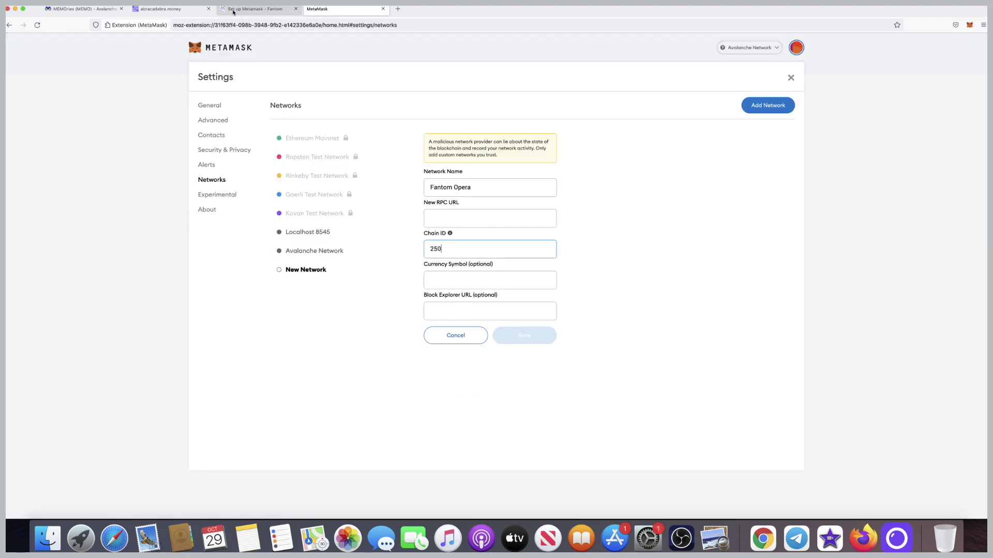
{"action": "left_click", "coordinate": [232, 11]}
{"action": "left_click_drag", "start_coordinate": [402, 370], "coordinate": [389, 369]}
{"action": "key", "text": "super+c"}
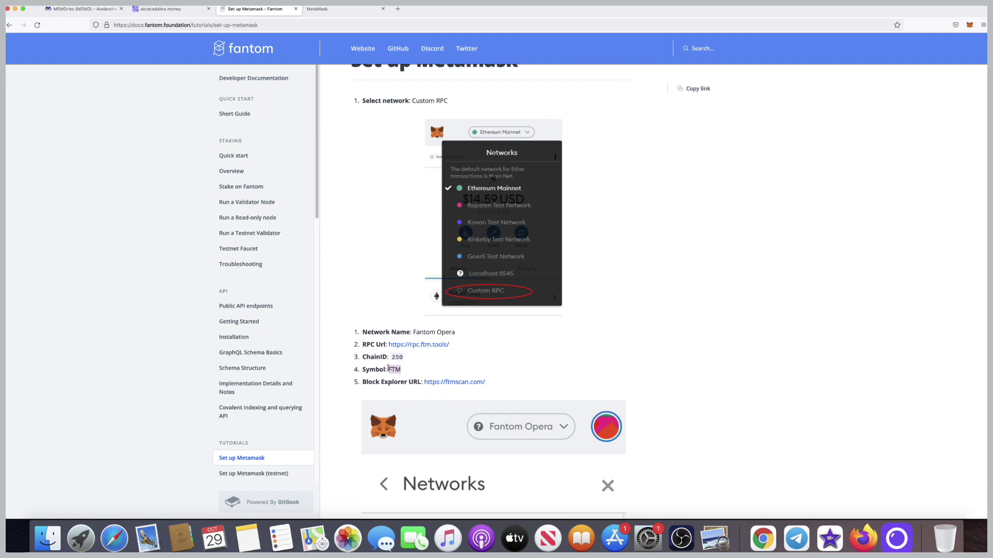
{"action": "left_click", "coordinate": [334, 10]}
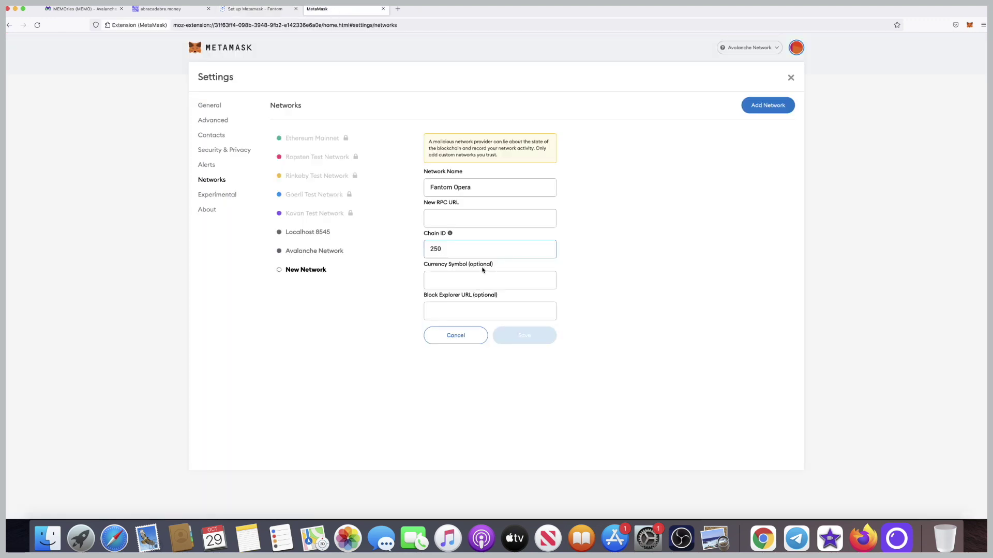
{"action": "left_click", "coordinate": [459, 276]}
{"action": "key", "text": "super+v"}
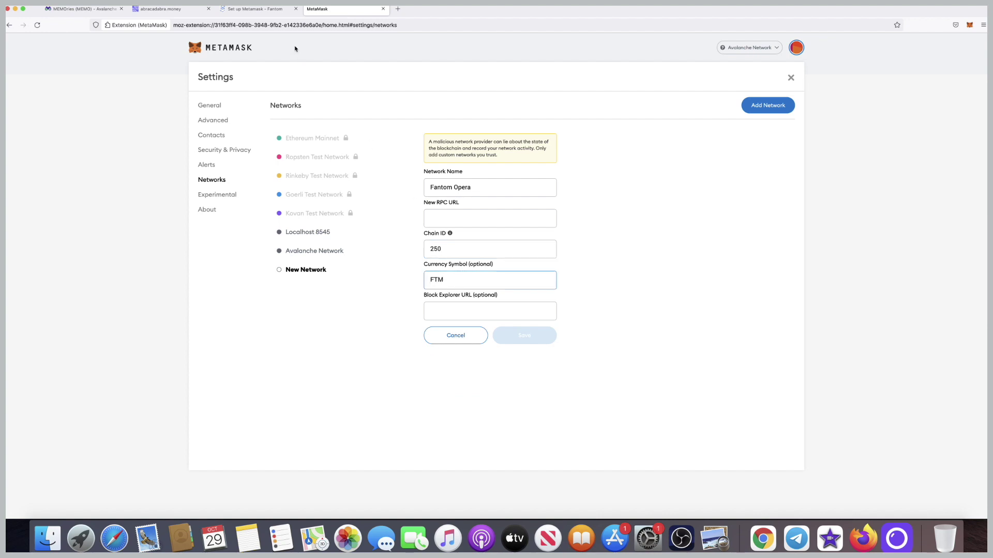
{"action": "left_click", "coordinate": [260, 11]}
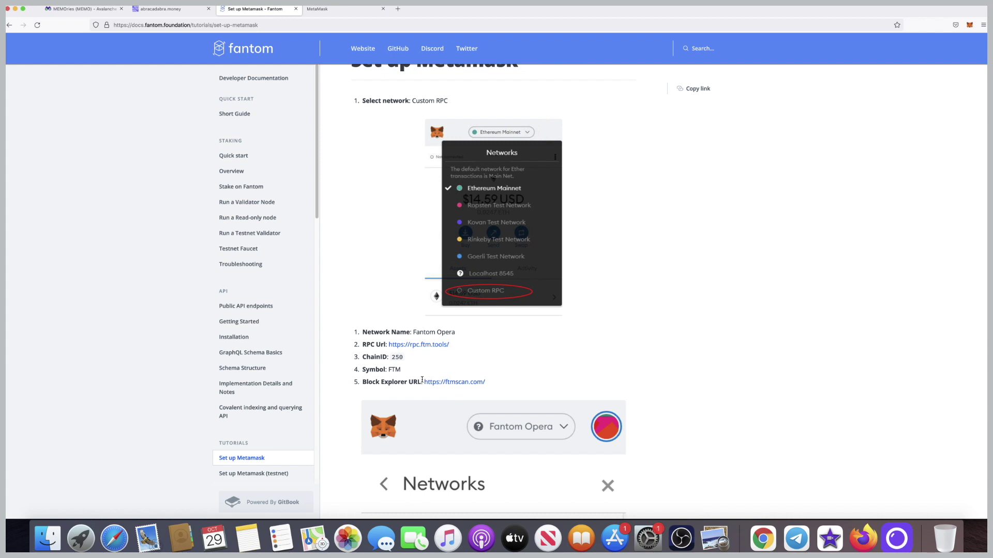
{"action": "left_click_drag", "start_coordinate": [422, 380], "coordinate": [511, 389]}
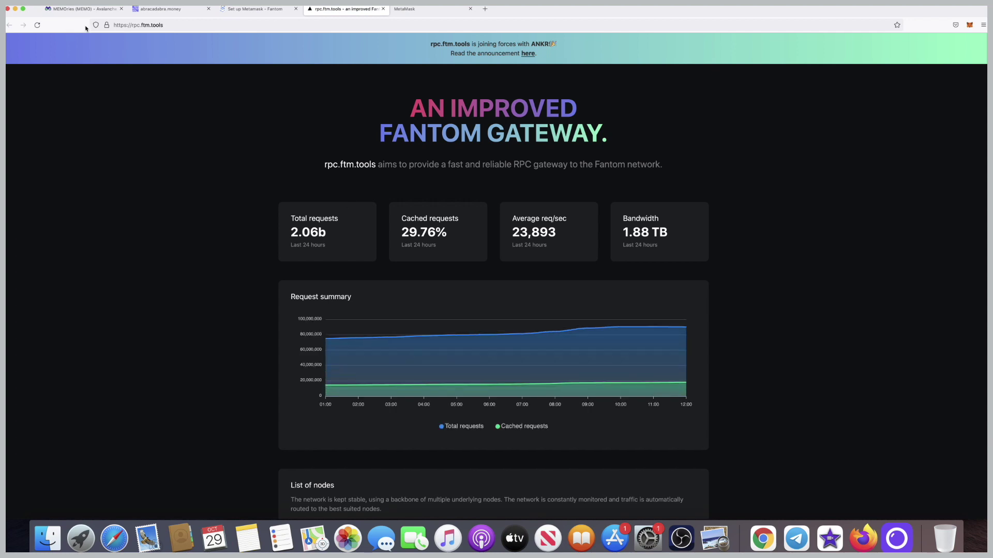
{"action": "left_click", "coordinate": [162, 26]}
{"action": "key", "text": "super+c"}
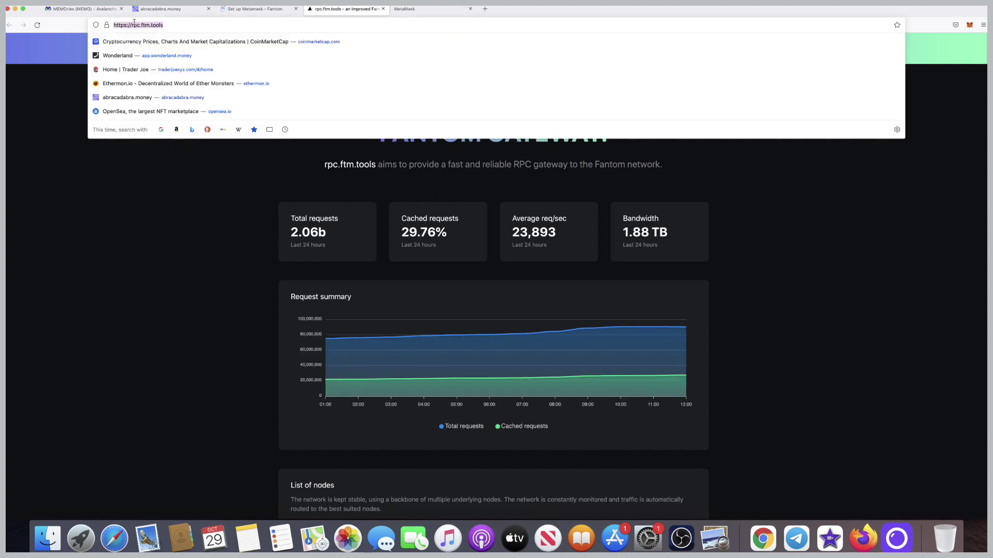
{"action": "left_click", "coordinate": [429, 9]}
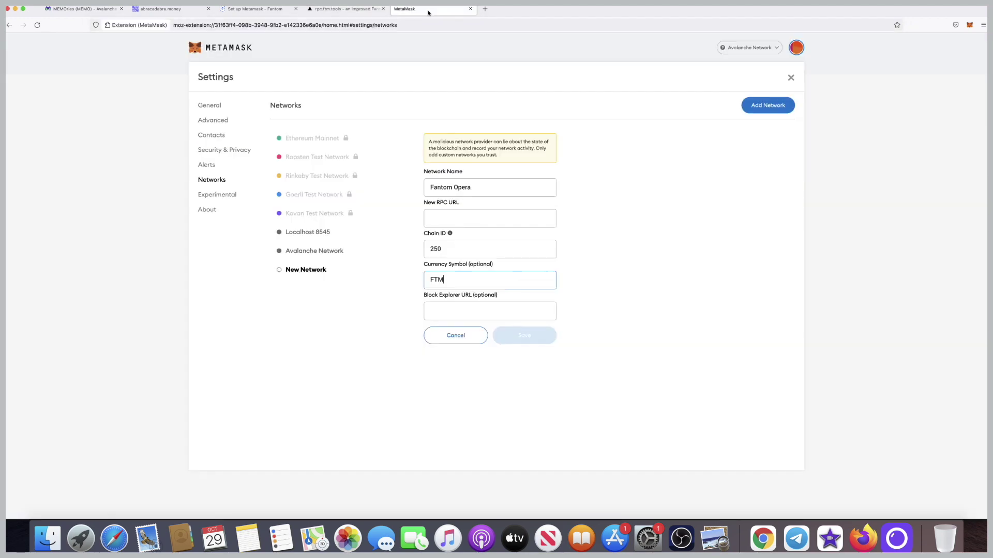
{"action": "left_click", "coordinate": [454, 218]}
{"action": "key", "text": "super+v"}
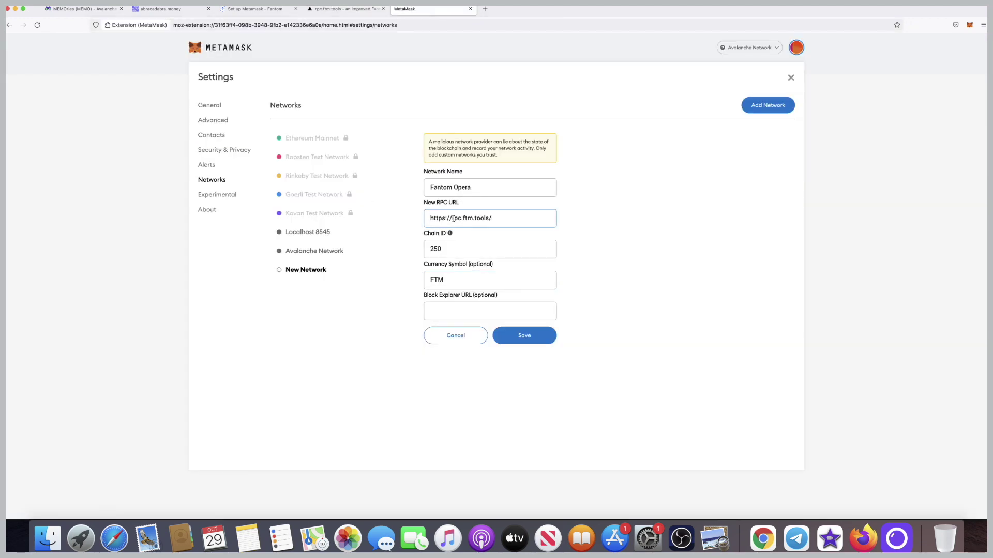
{"action": "left_click", "coordinate": [274, 10]}
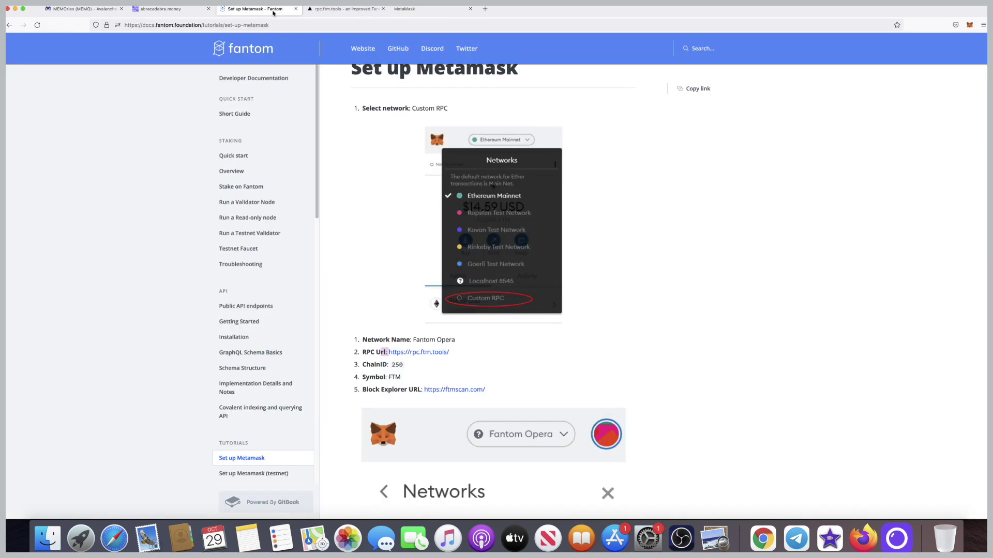
{"action": "left_click", "coordinate": [459, 391]}
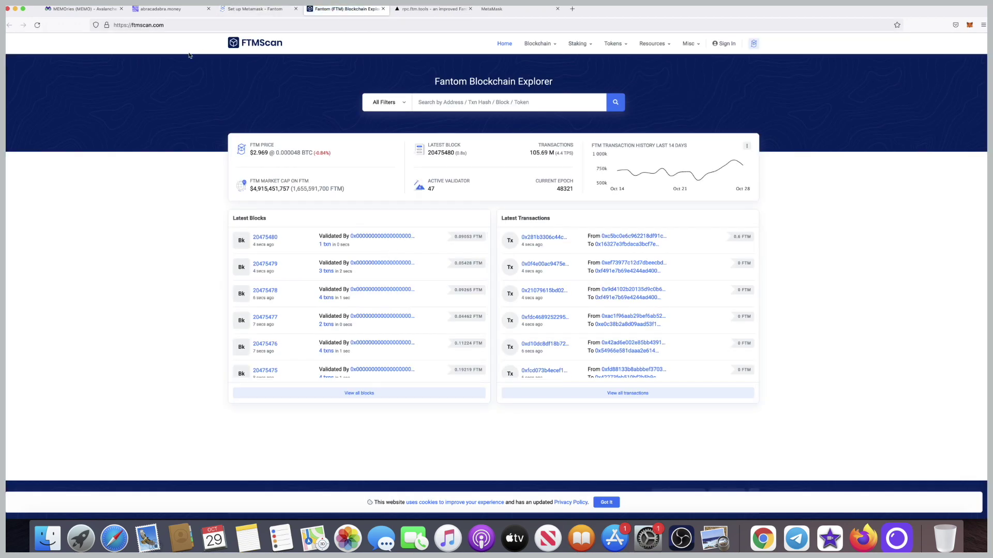
{"action": "left_click", "coordinate": [164, 25]}
{"action": "key", "text": "super+c"}
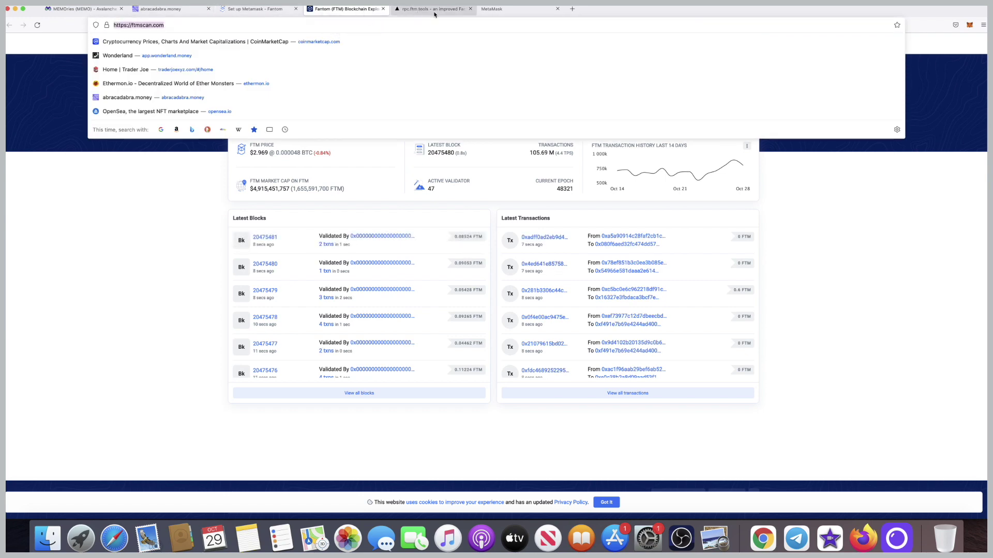
{"action": "left_click", "coordinate": [509, 11]}
{"action": "left_click", "coordinate": [482, 312]}
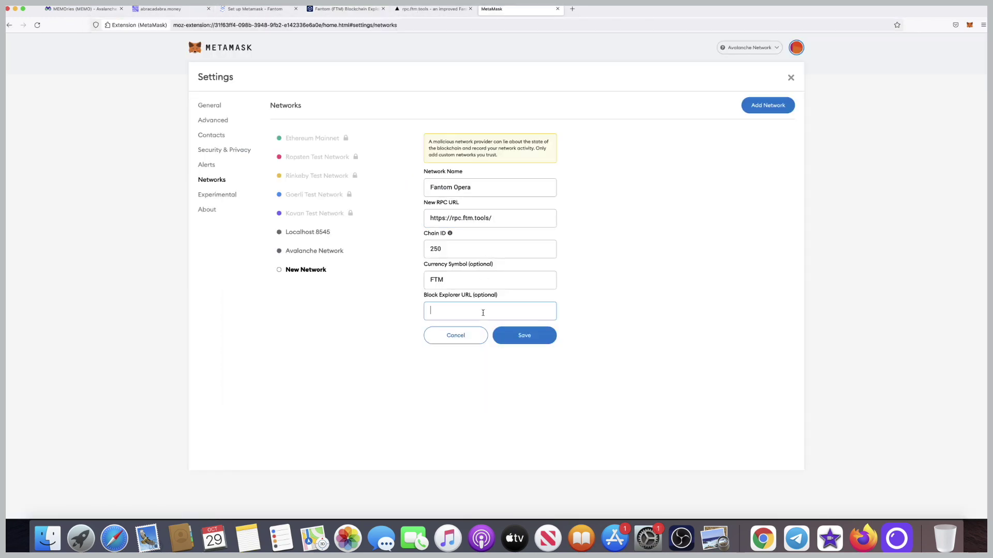
{"action": "key", "text": "super+v"}
{"action": "left_click", "coordinate": [520, 337]}
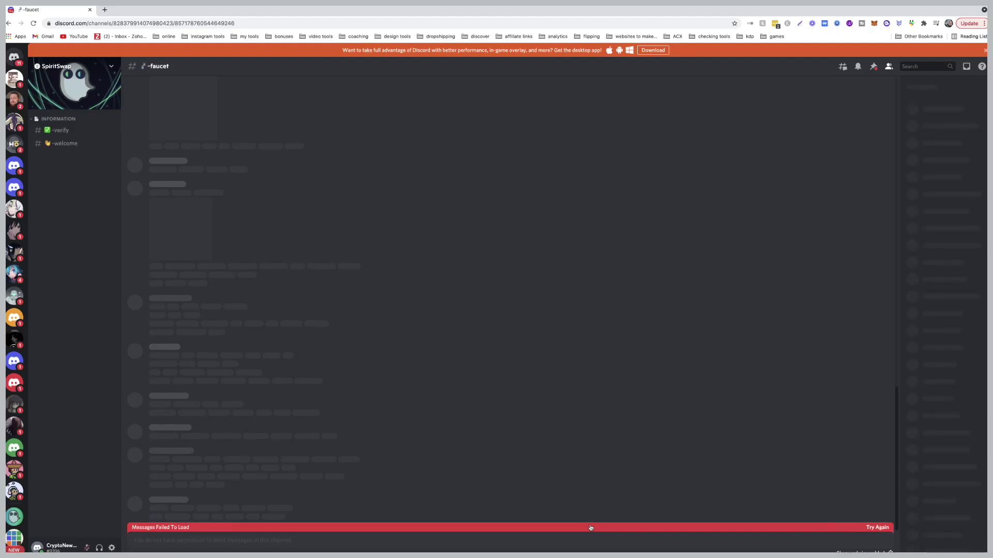
Add the Soully reaction in SpiritSwap's #-verify channel to get verified.
{"action": "left_click", "coordinate": [66, 130]}
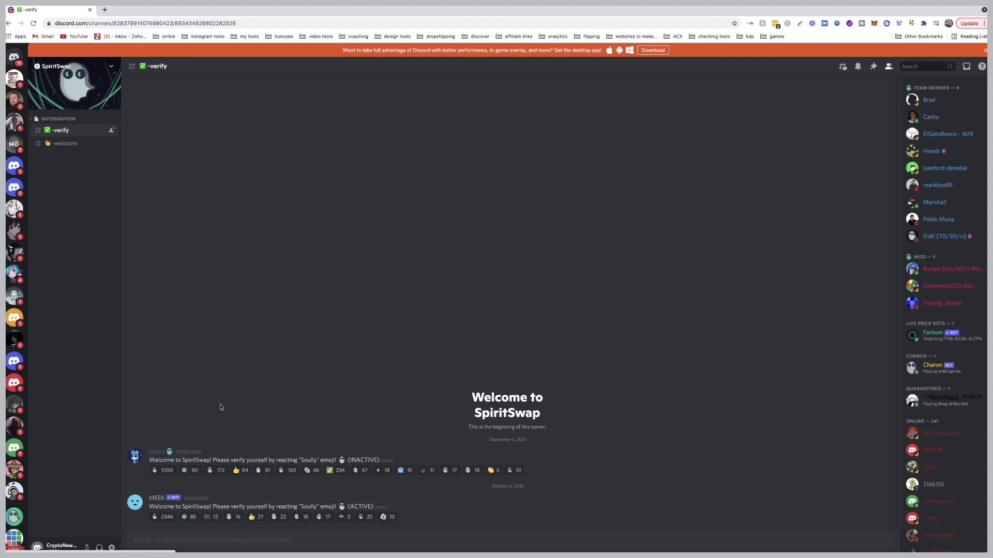
{"action": "mouse_move", "coordinate": [213, 474]}
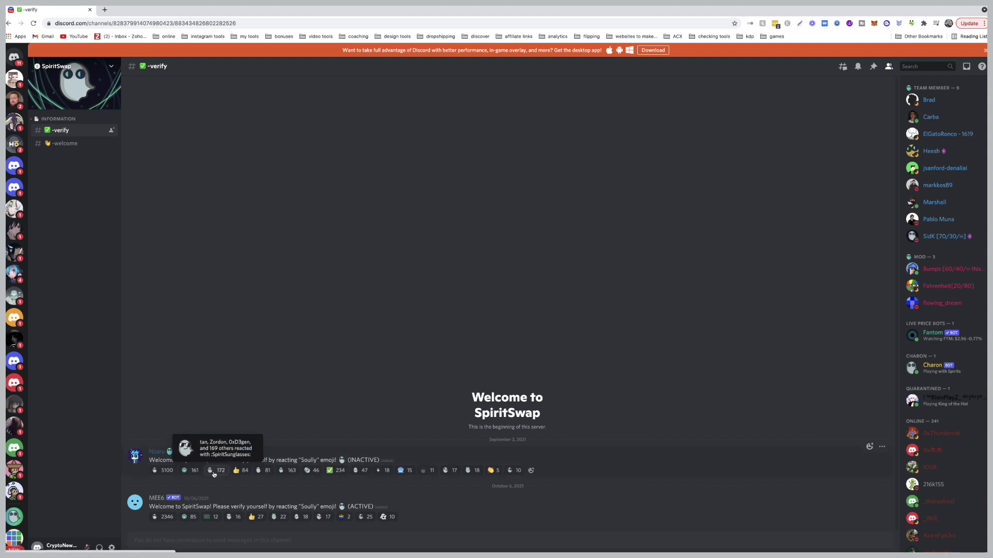
{"action": "left_click", "coordinate": [167, 471]}
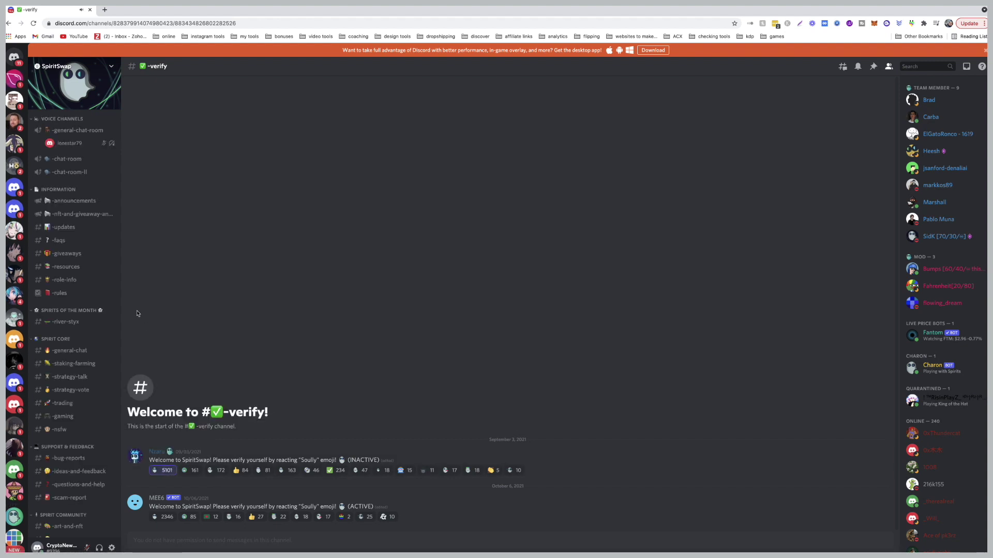
From #-resources, message a moderator 'hi..can i get a faucet please'.
{"action": "left_click", "coordinate": [93, 267]}
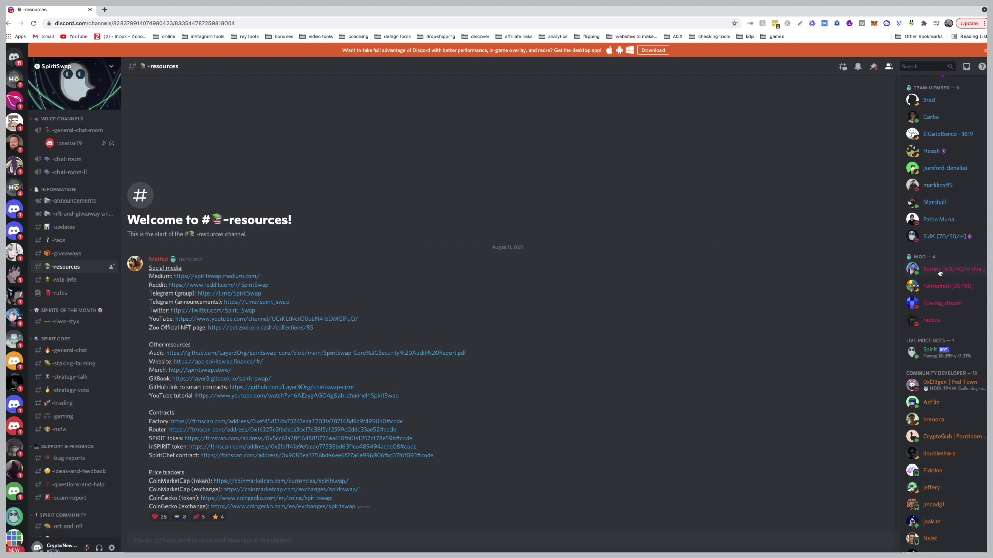
{"action": "left_click", "coordinate": [939, 273]}
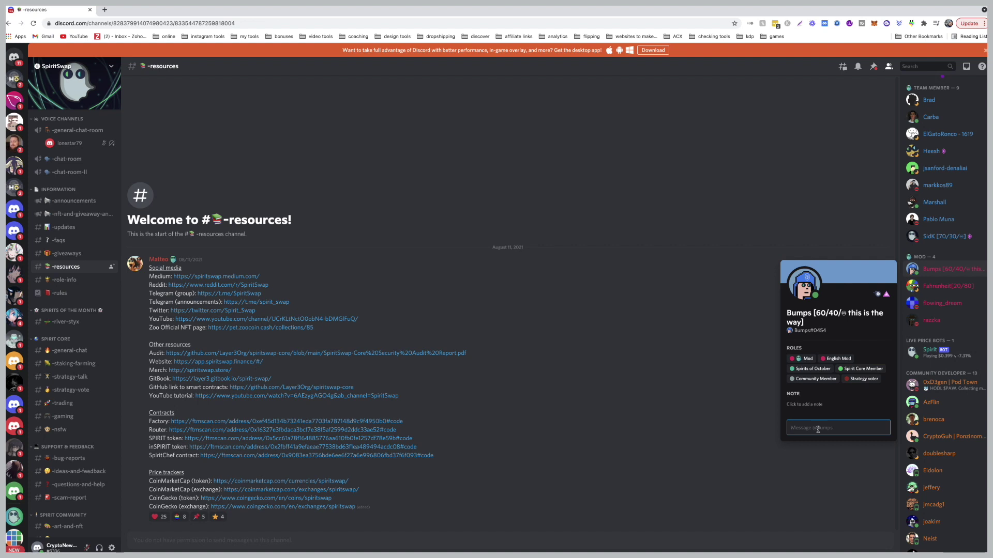
{"action": "type", "text": "hi"}
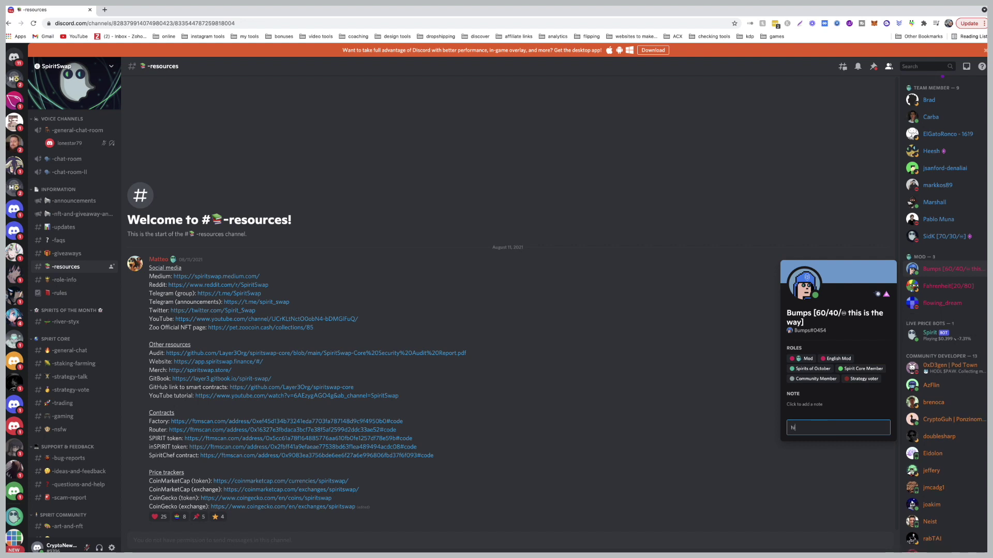
{"action": "type", "text": "..can i get a fau"}
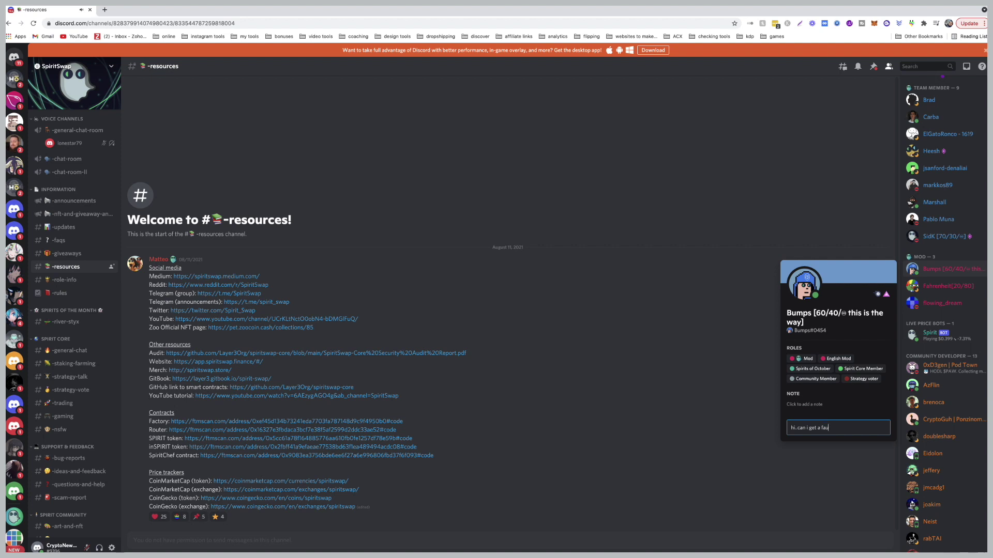
{"action": "type", "text": "cet please"}
{"action": "key", "text": "Return"}
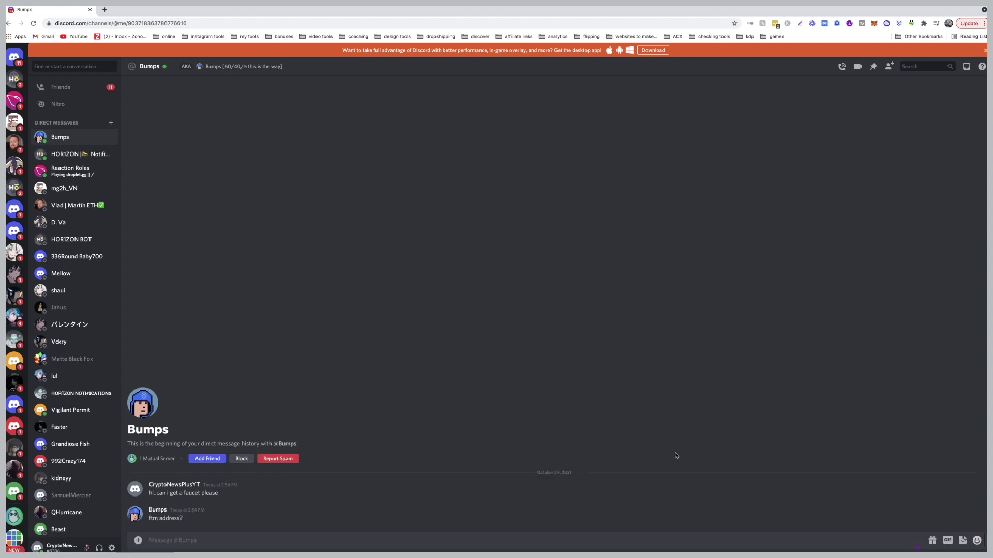
Paste the Fantom wallet address into the moderator conversation.
{"action": "type", "text": "0x3e44b6Cc1Dbf5941aEcF66A5098b8D58D7102c2e"}
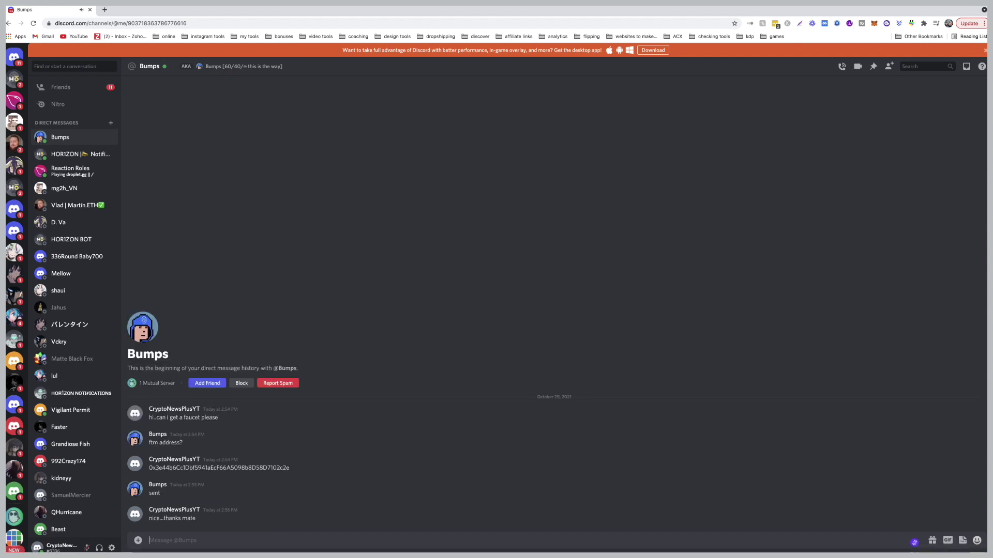
{"action": "mouse_move", "coordinate": [896, 543]}
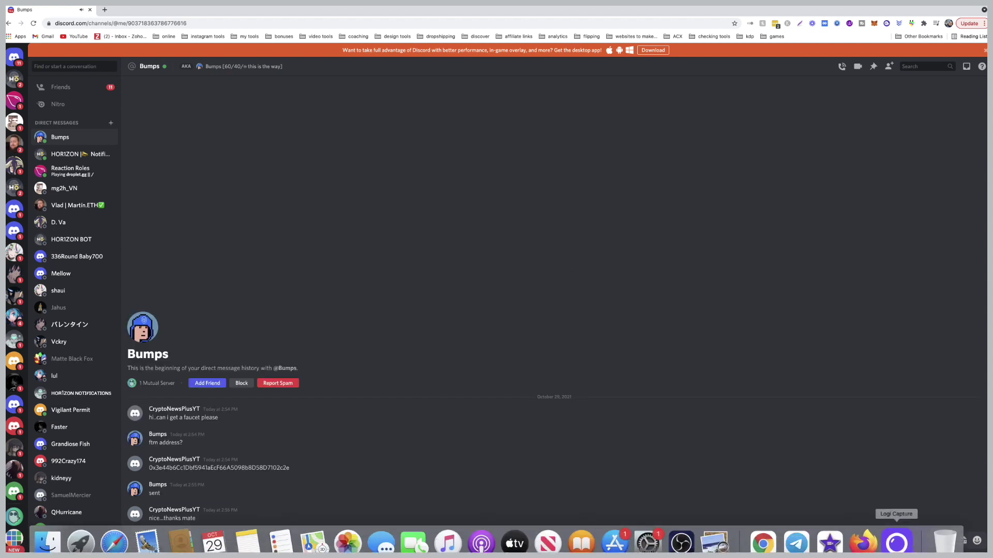
{"action": "left_click", "coordinate": [859, 543]}
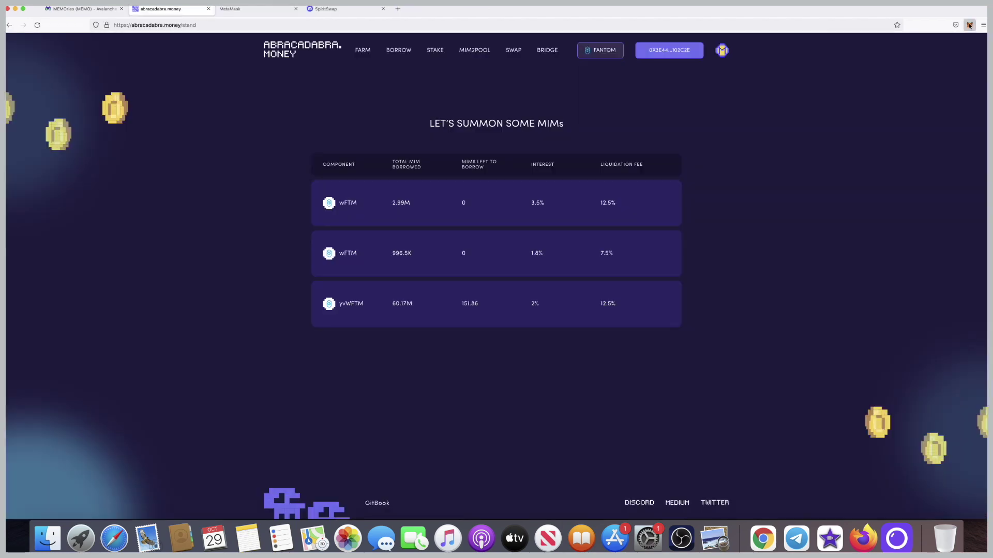
Switch MetaMask to Avalanche Network and return to the Abracadabra.money home page.
{"action": "left_click", "coordinate": [970, 25]}
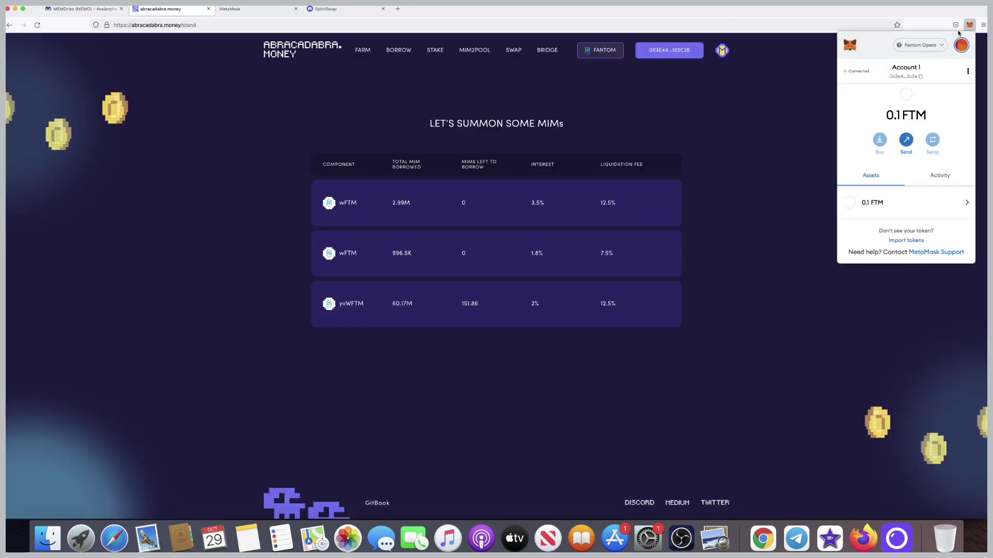
{"action": "left_click", "coordinate": [938, 45]}
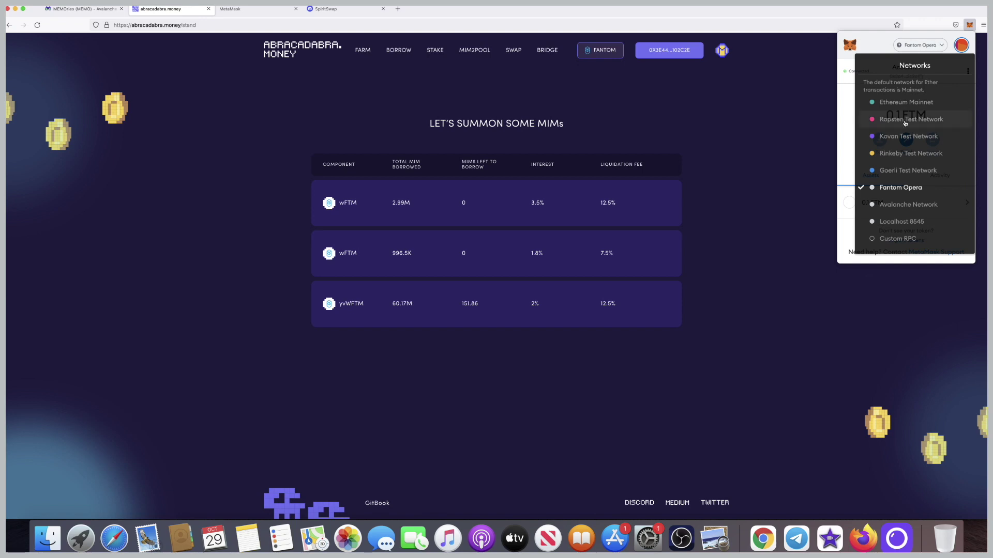
{"action": "left_click", "coordinate": [900, 204]}
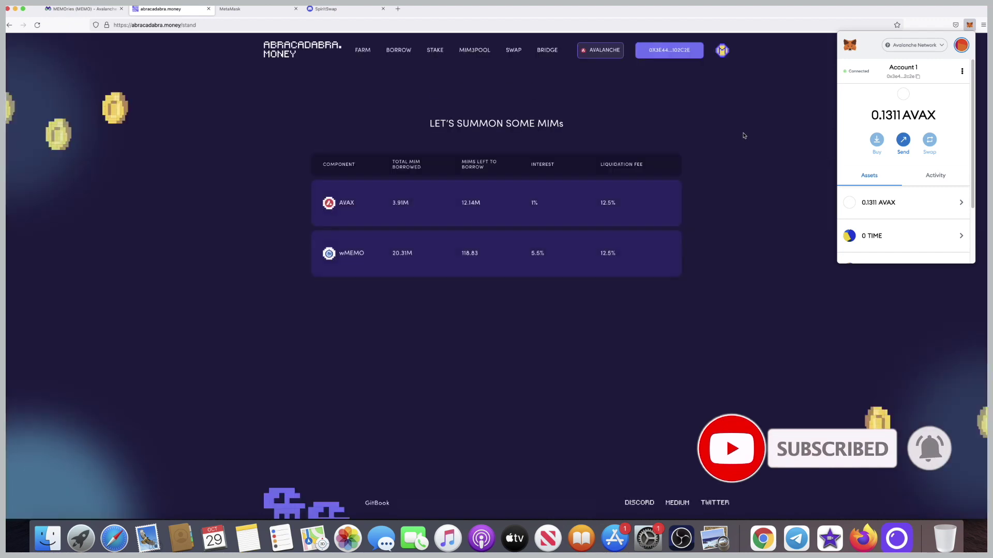
{"action": "scroll", "coordinate": [907, 233], "scroll_direction": "down", "scroll_amount": 1}
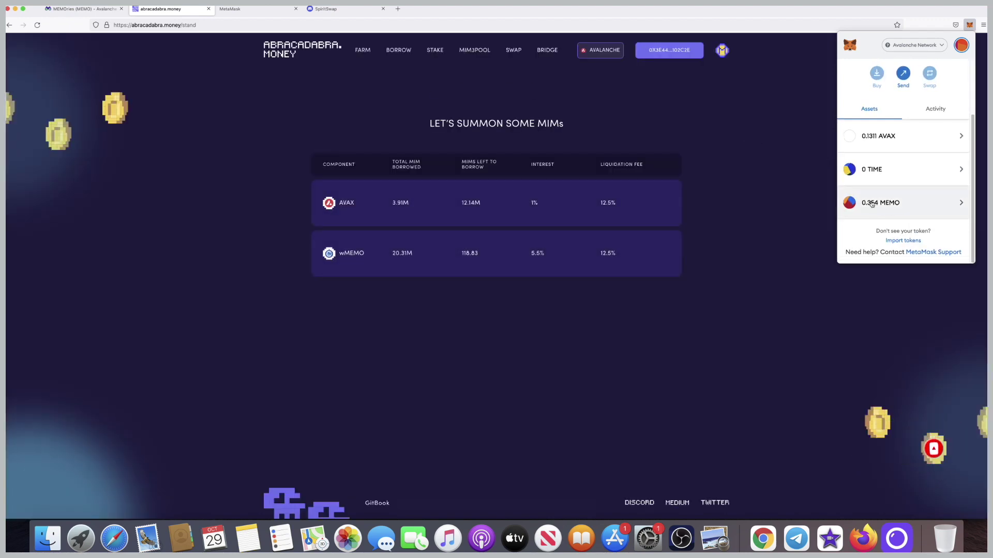
{"action": "left_click", "coordinate": [593, 181]}
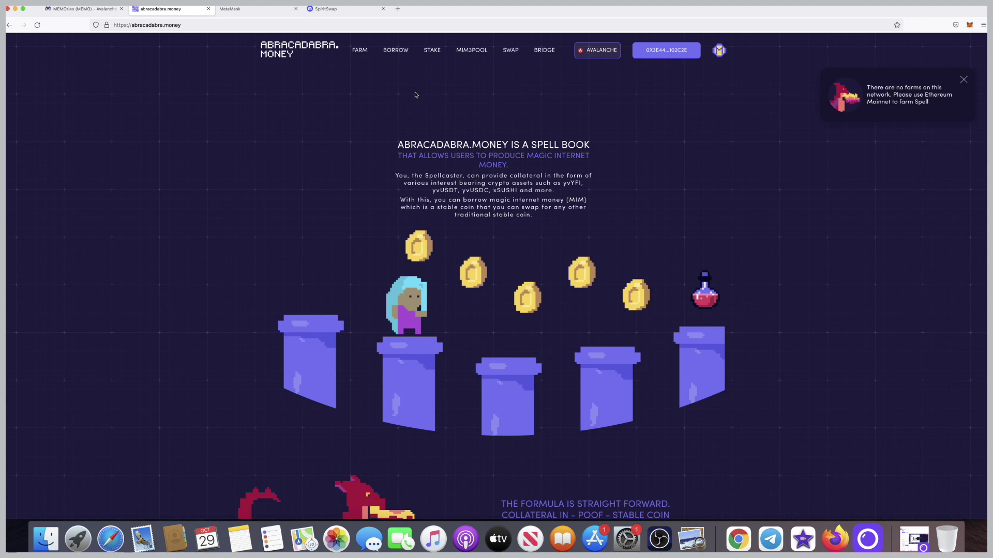
In the wMEMO pool, wrap the max 0.354183823 MEMO and approve MEMO spending.
{"action": "left_click", "coordinate": [397, 51]}
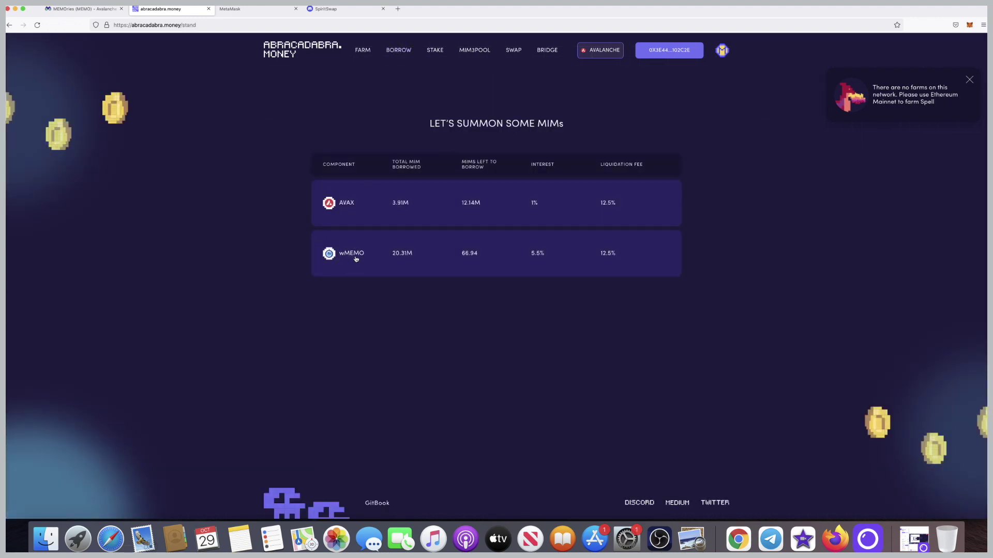
{"action": "left_click", "coordinate": [354, 253]}
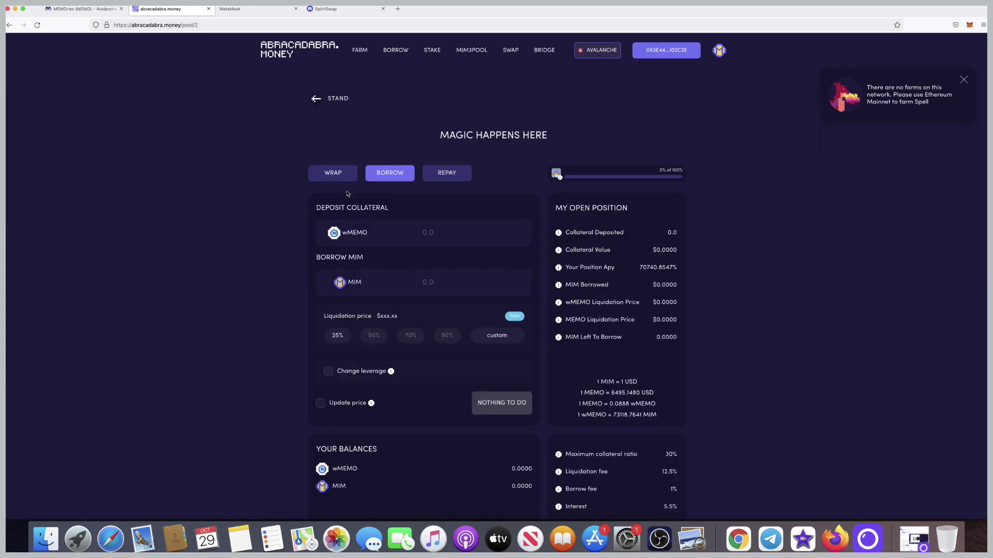
{"action": "left_click", "coordinate": [334, 172]}
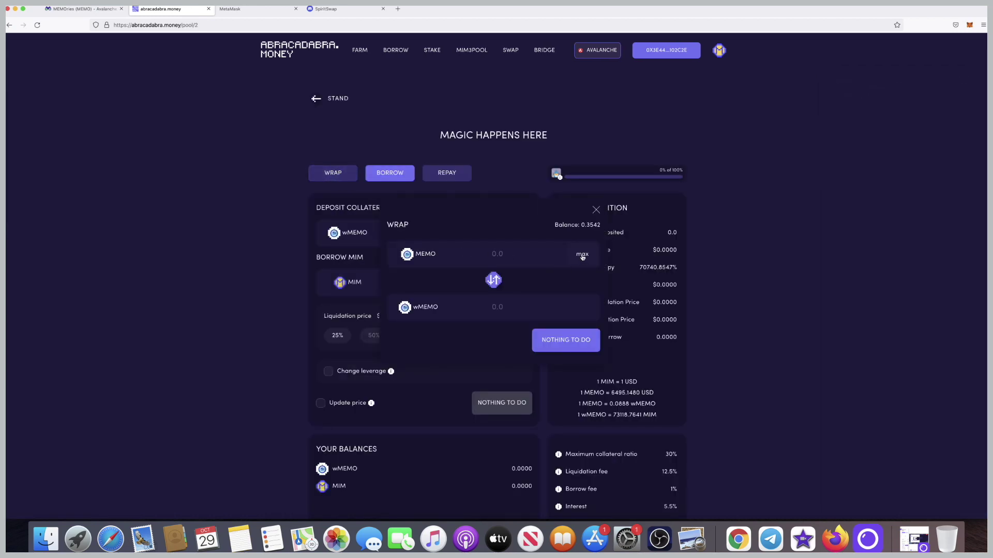
{"action": "left_click", "coordinate": [582, 254]}
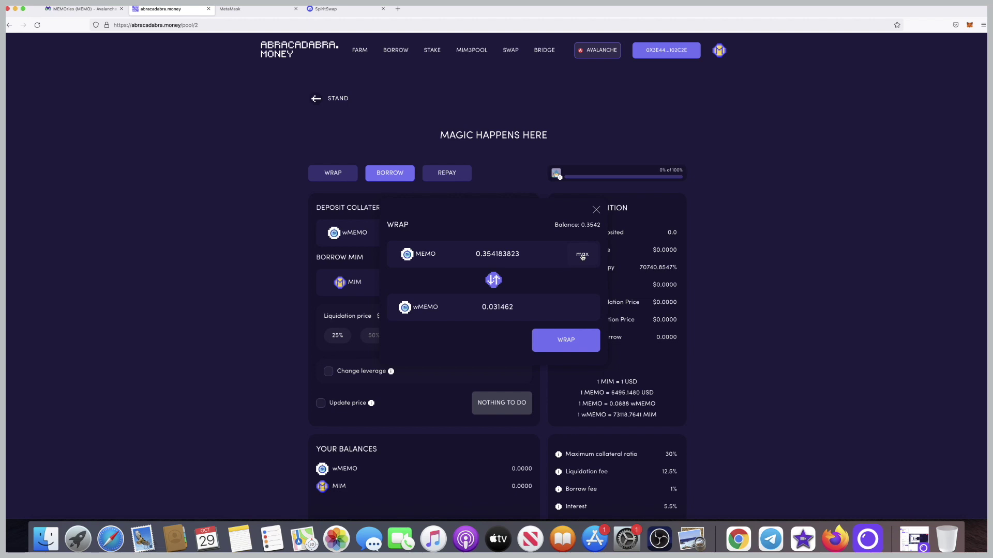
{"action": "left_click", "coordinate": [563, 340]}
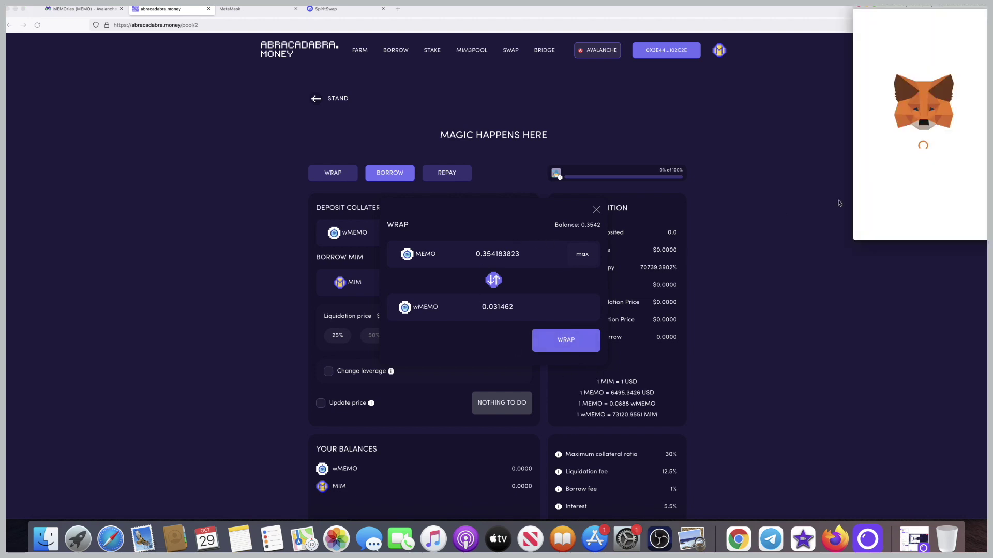
{"action": "scroll", "coordinate": [922, 166], "scroll_direction": "down", "scroll_amount": 1}
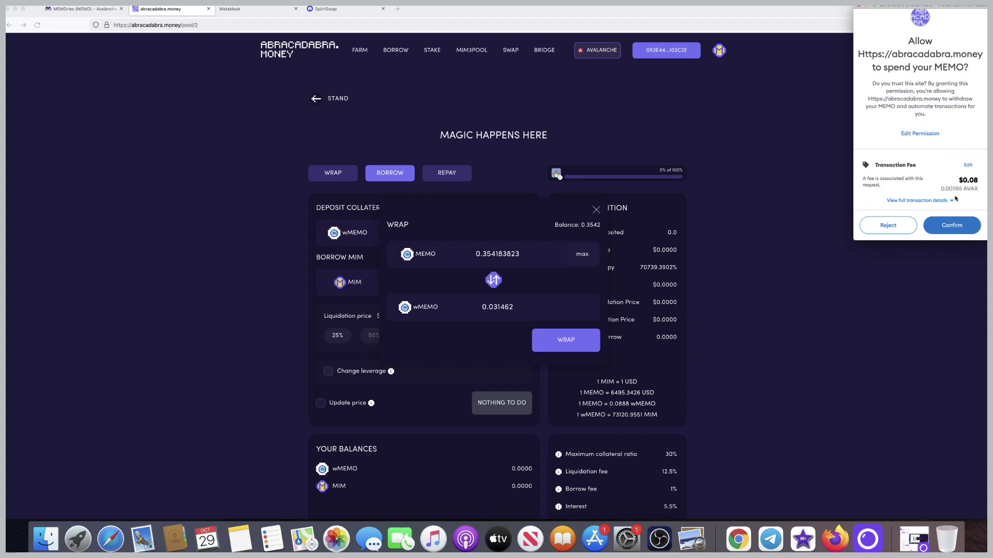
{"action": "left_click", "coordinate": [946, 227]}
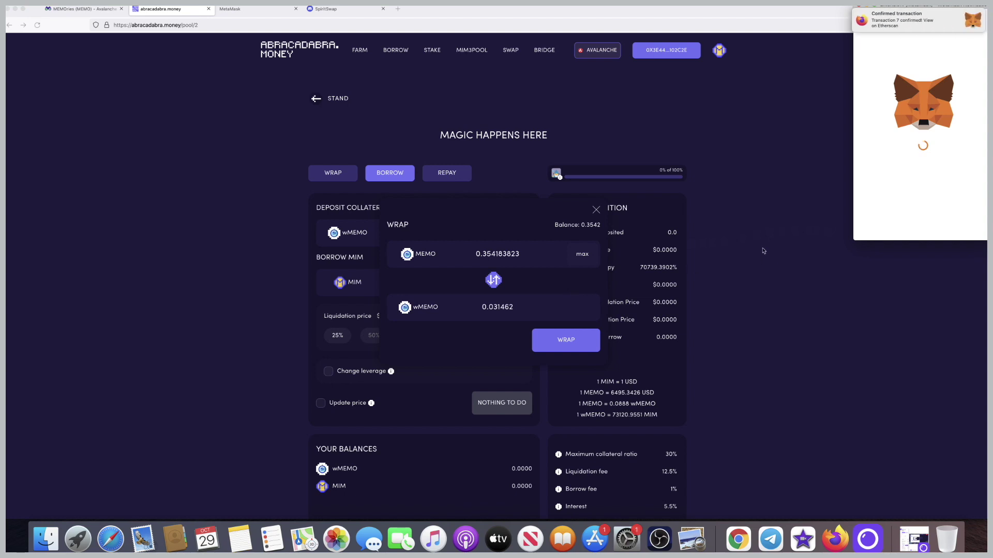
{"action": "scroll", "coordinate": [945, 221], "scroll_direction": "down", "scroll_amount": 1}
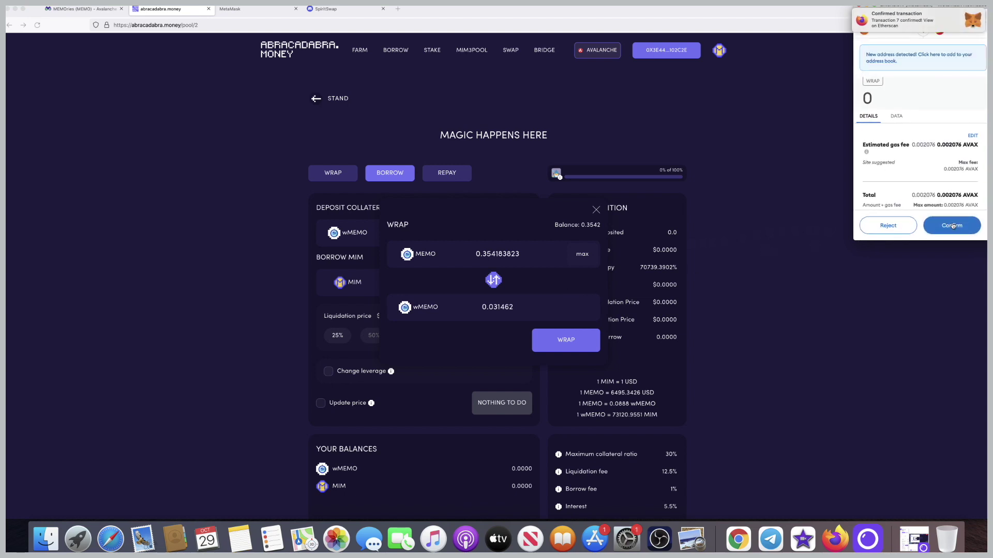
Save the contract address as 'wmemo' and confirm the MEMO-to-wMEMO wrap transaction.
{"action": "left_click", "coordinate": [905, 60]}
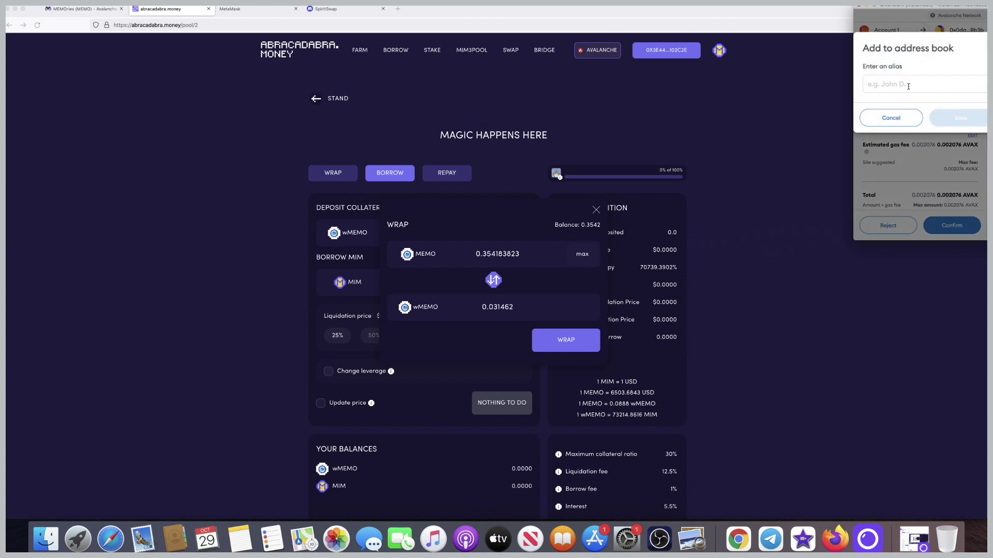
{"action": "type", "text": "wmemo"}
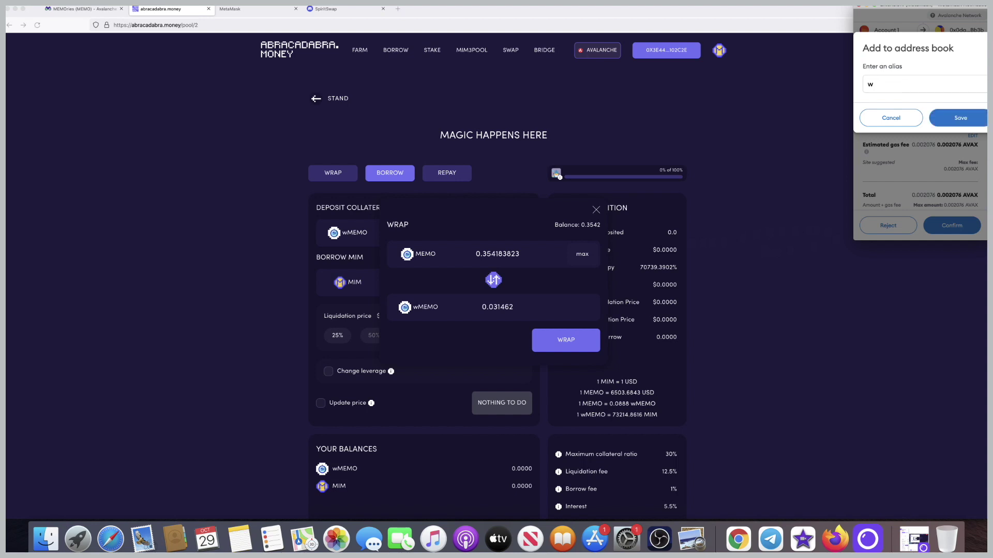
{"action": "left_click", "coordinate": [961, 119]}
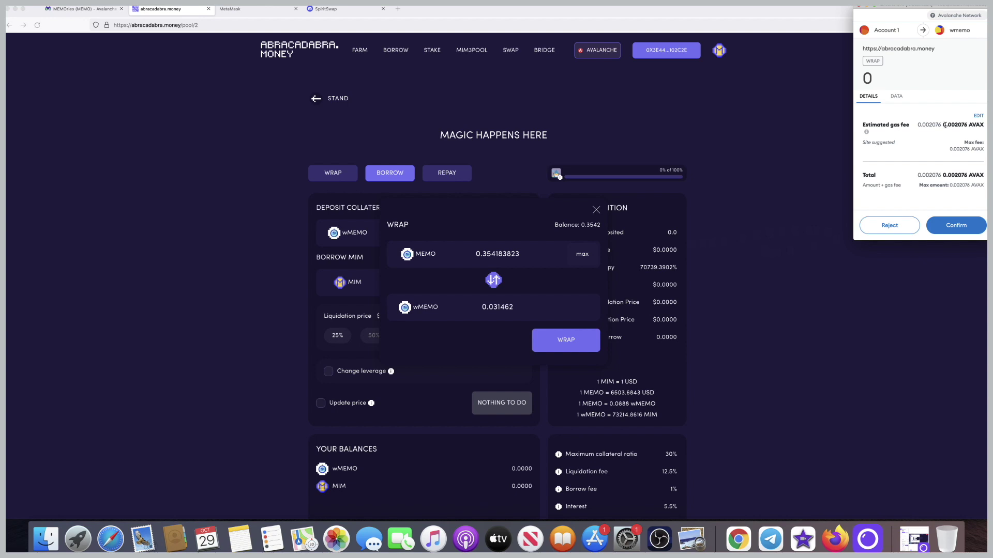
{"action": "left_click", "coordinate": [955, 222]}
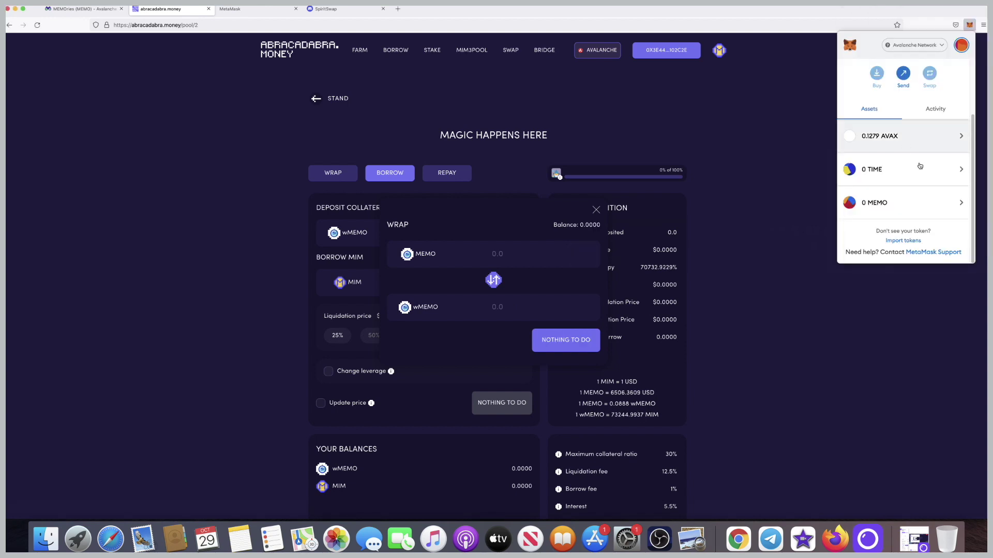
Import wMEMO into MetaMask as a custom token using its contract address.
{"action": "left_click", "coordinate": [902, 241]}
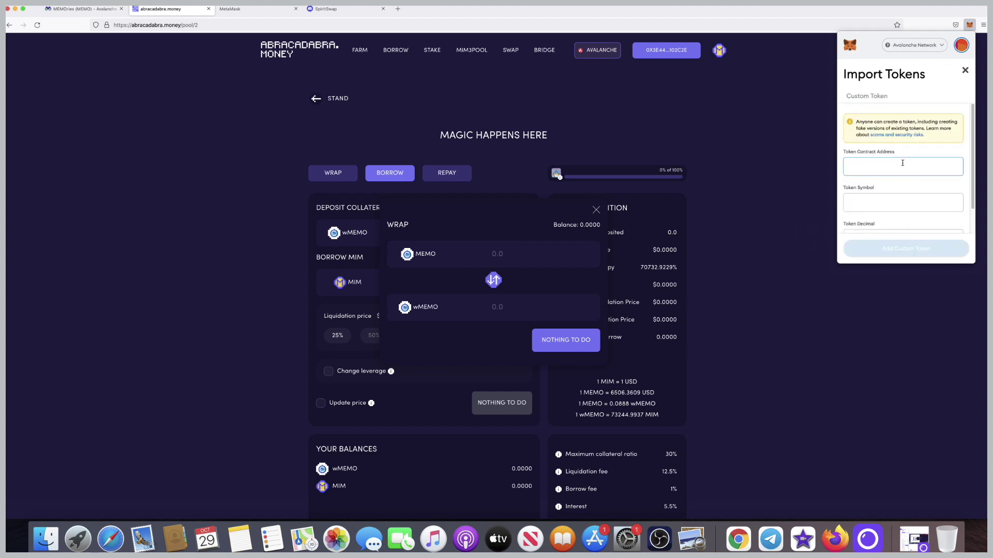
{"action": "key", "text": "super+v"}
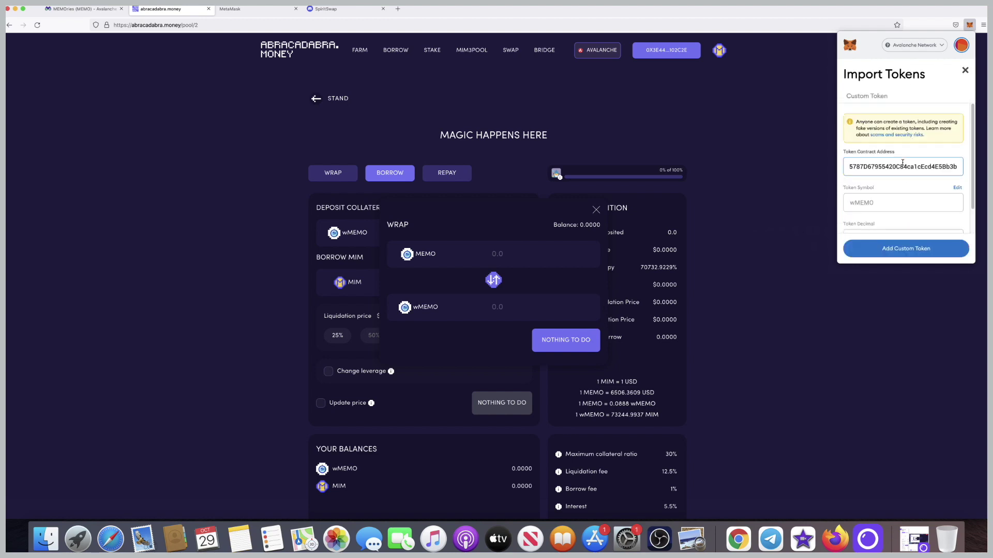
{"action": "left_click", "coordinate": [905, 250]}
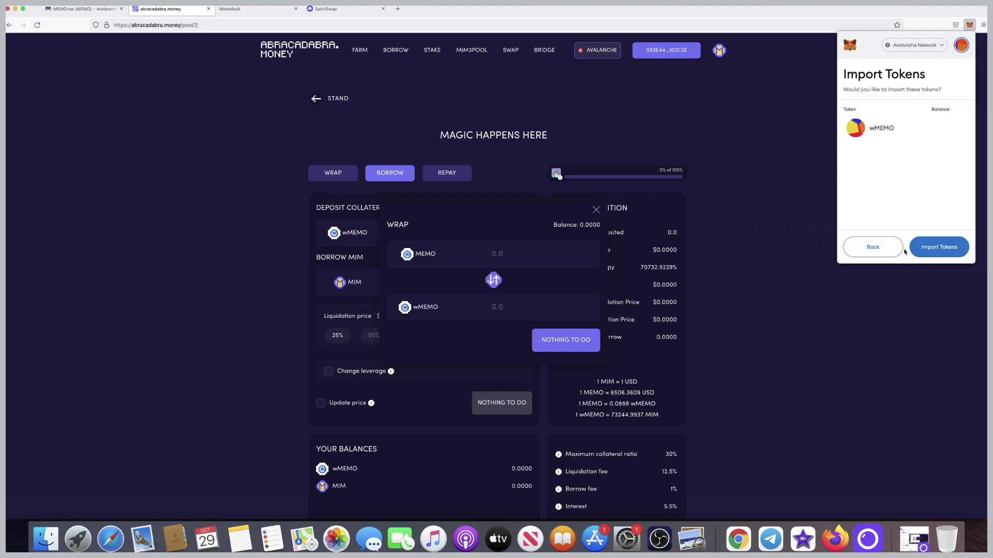
{"action": "left_click", "coordinate": [936, 248]}
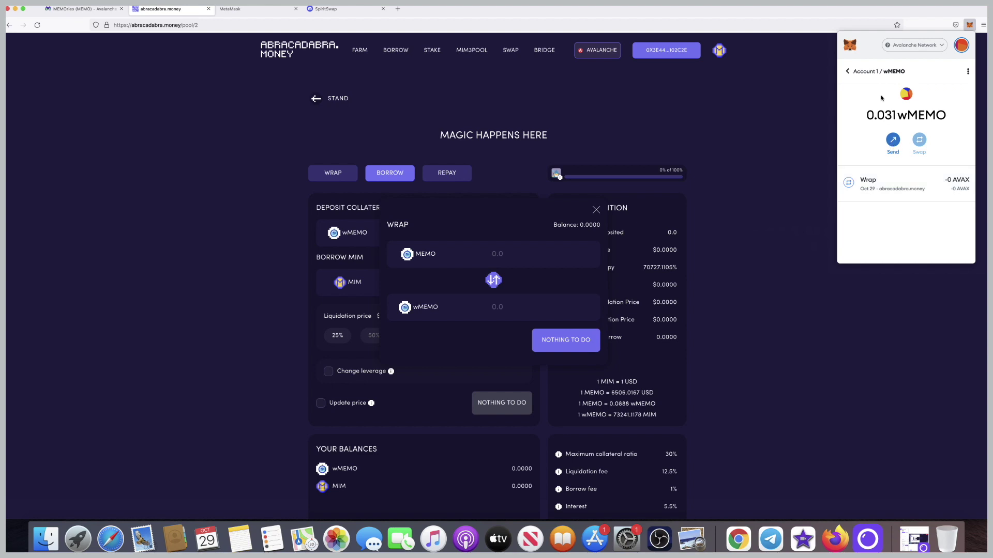
Return to the account view to check the 0.031 wMEMO balance.
{"action": "left_click", "coordinate": [849, 71]}
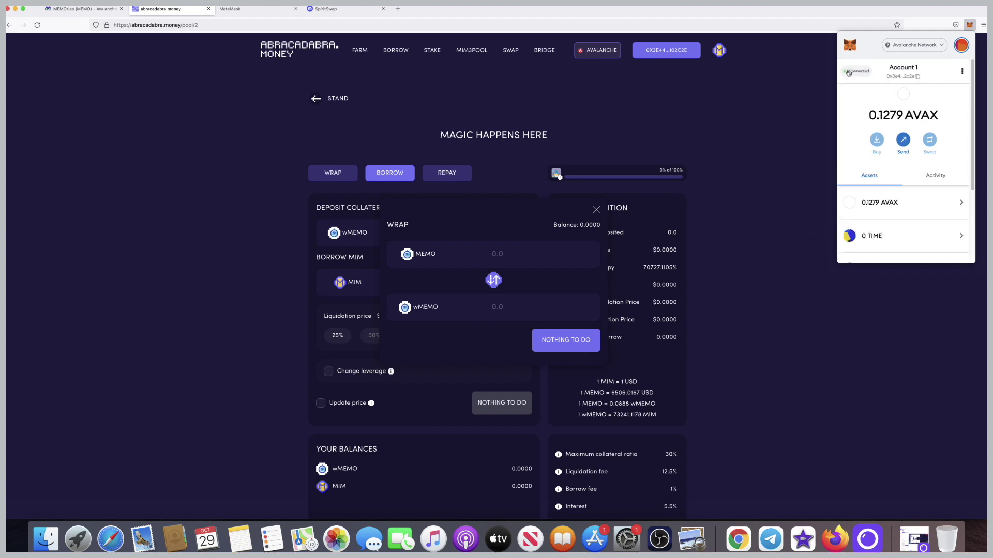
{"action": "scroll", "coordinate": [892, 164], "scroll_direction": "down", "scroll_amount": 3}
{"action": "scroll", "coordinate": [892, 163], "scroll_direction": "up", "scroll_amount": 1}
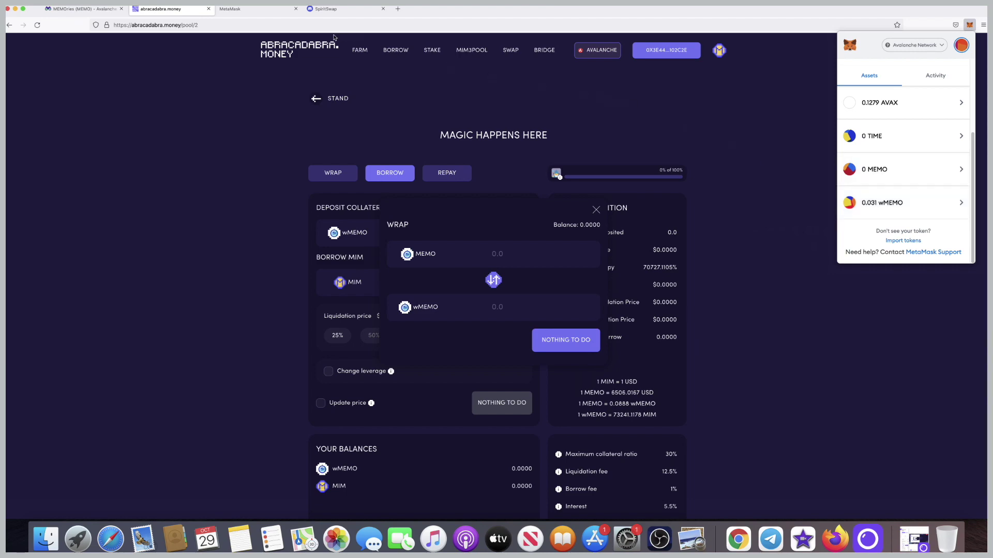
{"action": "key", "text": "super+equal"}
{"action": "key", "text": "super+equal"}
{"action": "key", "text": "super+minus"}
{"action": "key", "text": "super+minus"}
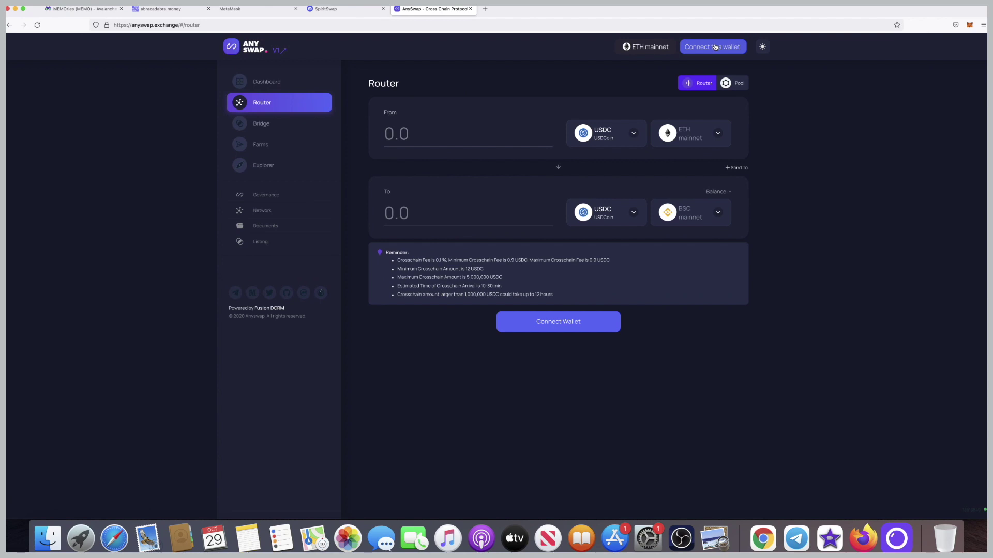
Connect MetaMask Account 1 to AnySwap, leaving AVAX mainnet as the source network.
{"action": "left_click", "coordinate": [715, 47]}
{"action": "left_click", "coordinate": [484, 252]}
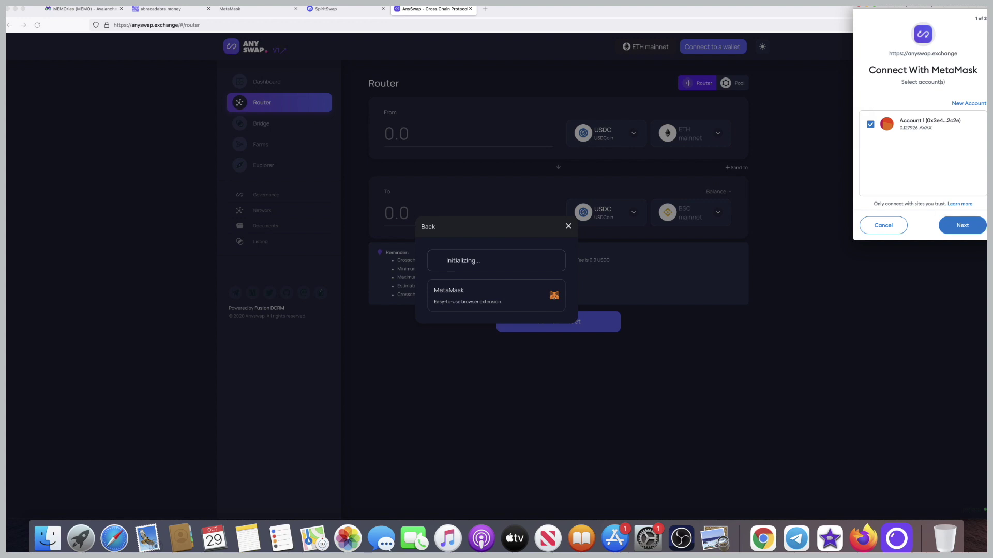
{"action": "left_click", "coordinate": [966, 226]}
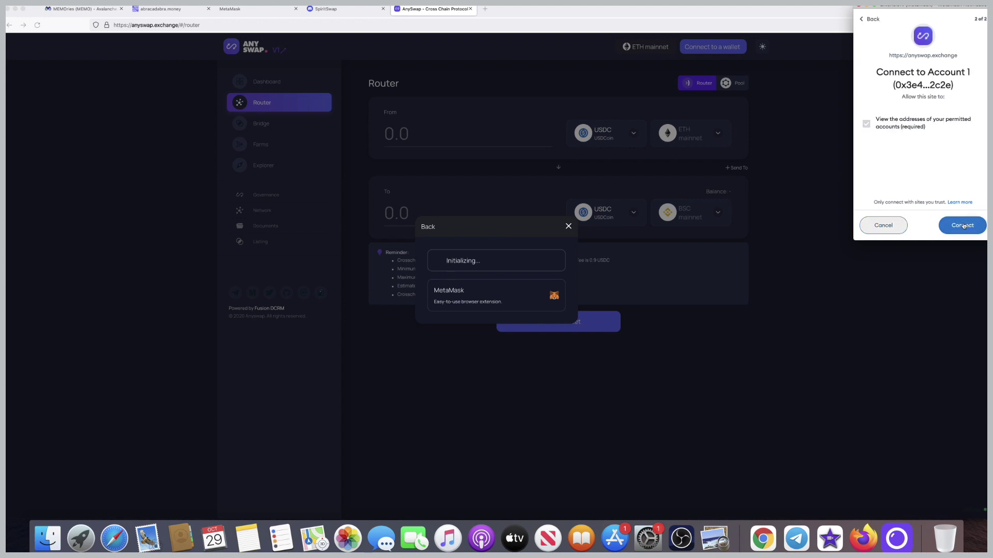
{"action": "left_click", "coordinate": [963, 226]}
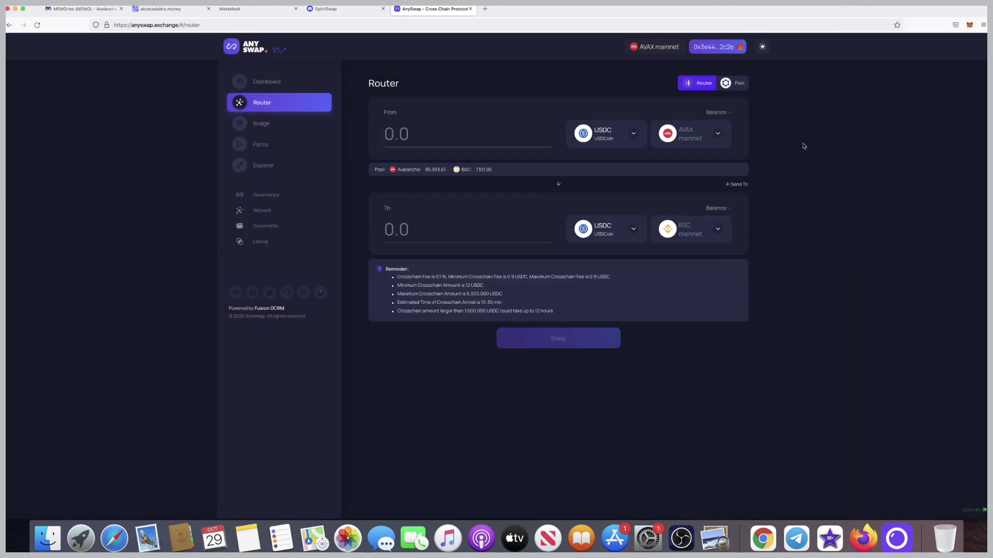
{"action": "key", "text": "super+equal"}
{"action": "key", "text": "super+equal"}
{"action": "key", "text": "super+equal"}
{"action": "key", "text": "super+equal"}
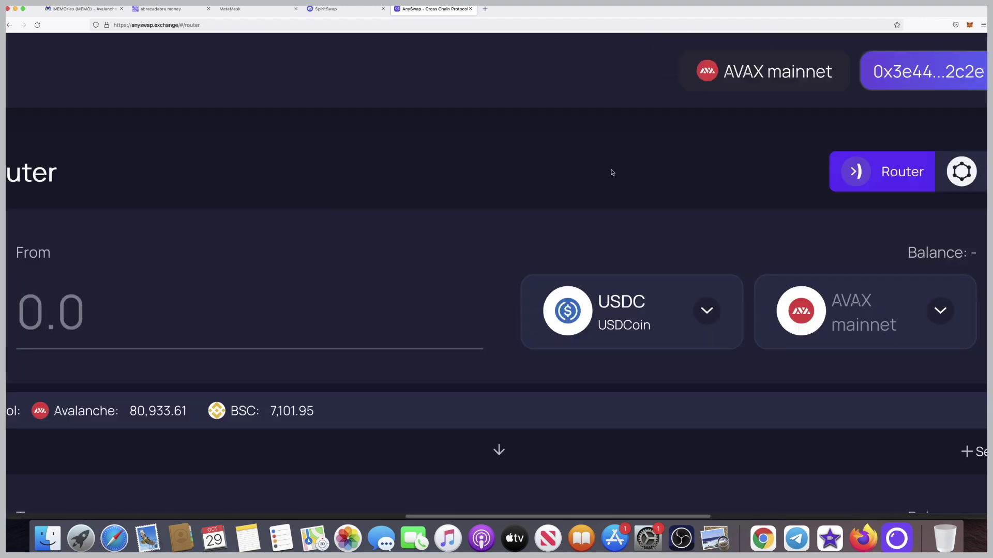
{"action": "key", "text": "super+0"}
Choose wMEMO as the token to bridge and keep FTM mainnet as the destination network.
{"action": "left_click", "coordinate": [622, 137]}
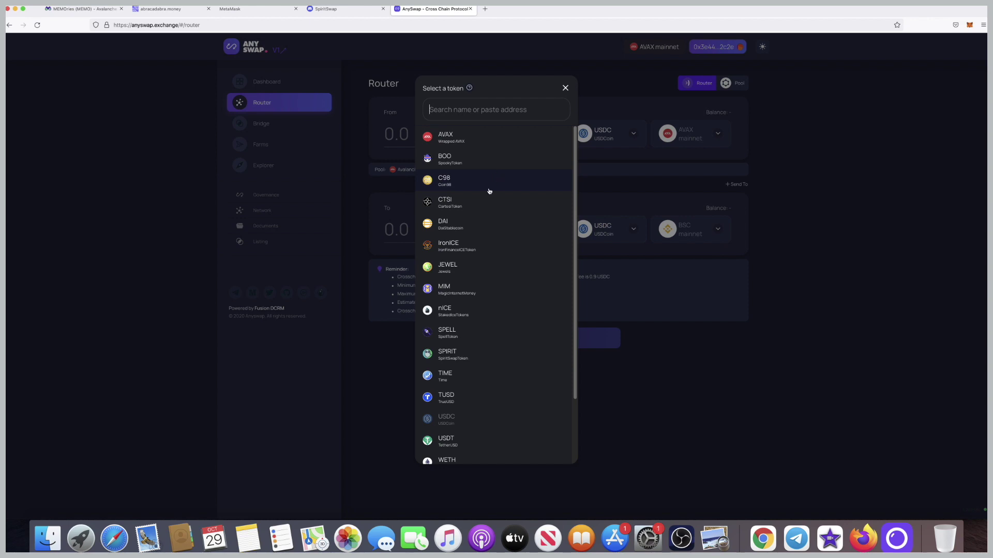
{"action": "scroll", "coordinate": [460, 316], "scroll_direction": "down", "scroll_amount": 3}
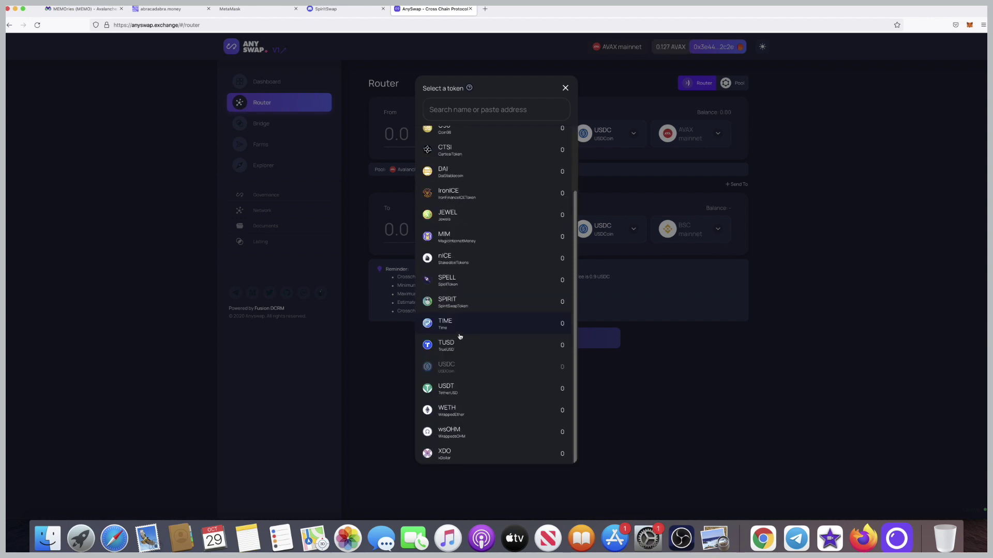
{"action": "type", "text": "wmem"}
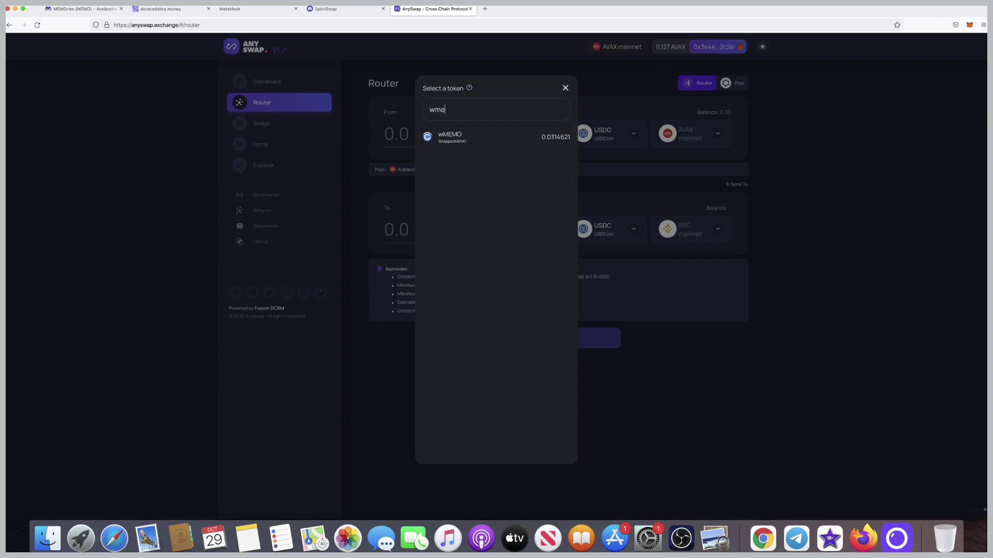
{"action": "left_click", "coordinate": [450, 138]}
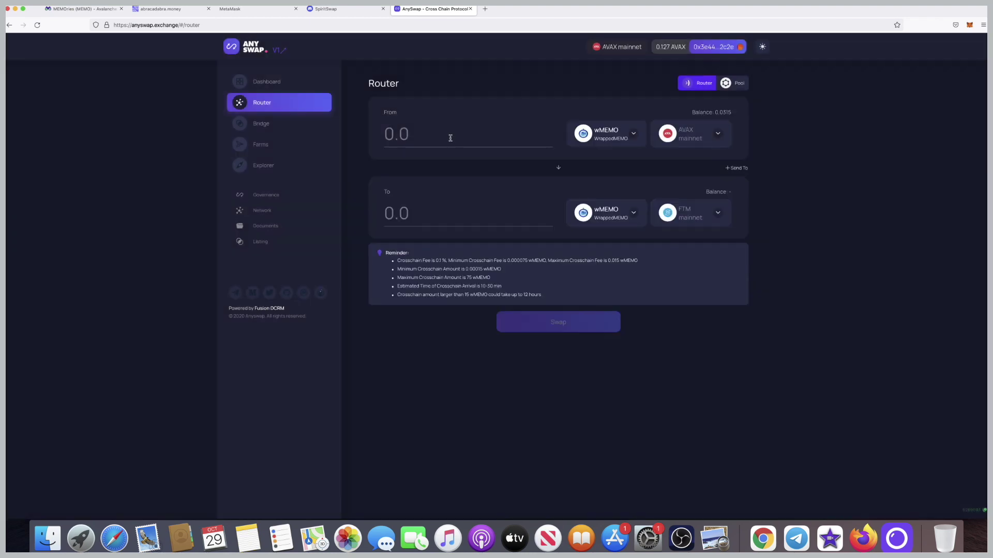
{"action": "left_click", "coordinate": [717, 217]}
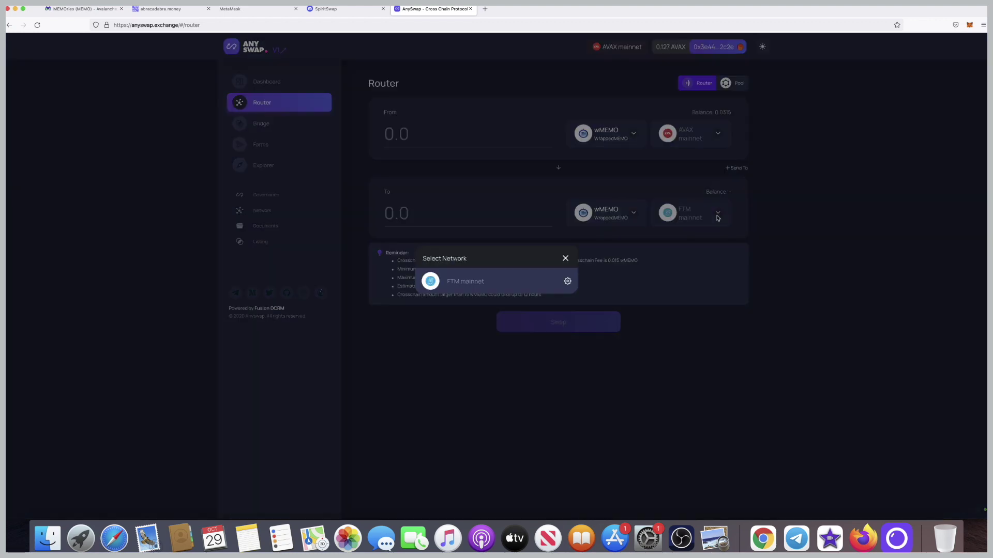
{"action": "left_click", "coordinate": [565, 258]}
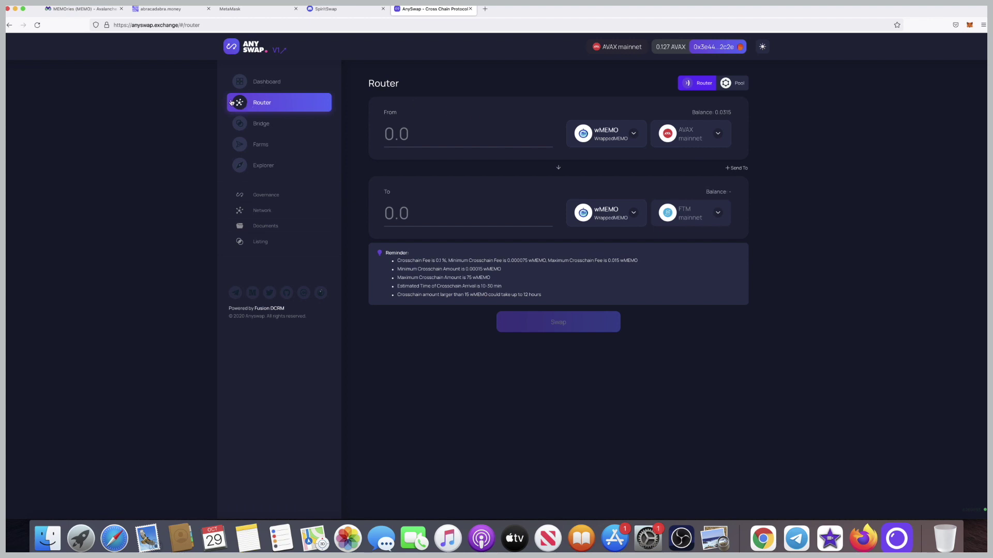
{"action": "left_click", "coordinate": [430, 133]}
Check the wMEMO balance in MetaMask, then enter 0.031 wMEMO as the send amount.
{"action": "left_click", "coordinate": [970, 25]}
{"action": "scroll", "coordinate": [899, 195], "scroll_direction": "down", "scroll_amount": 3}
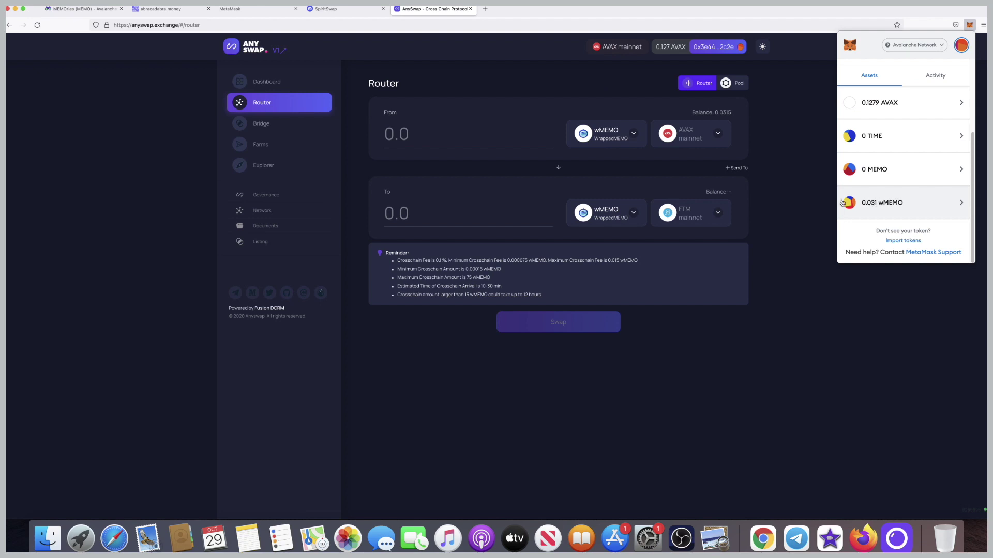
{"action": "scroll", "coordinate": [698, 192], "scroll_direction": "up", "scroll_amount": 5}
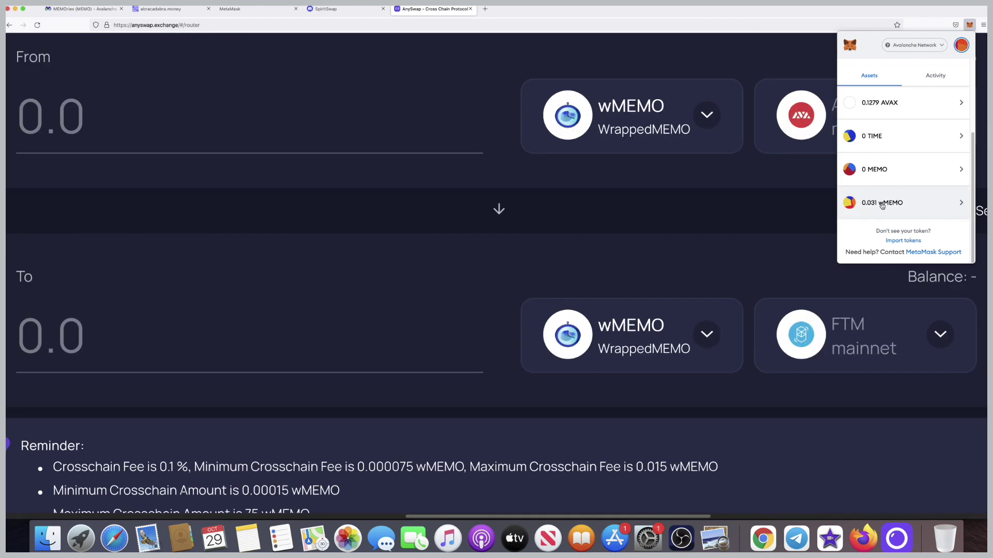
{"action": "left_click", "coordinate": [881, 205]}
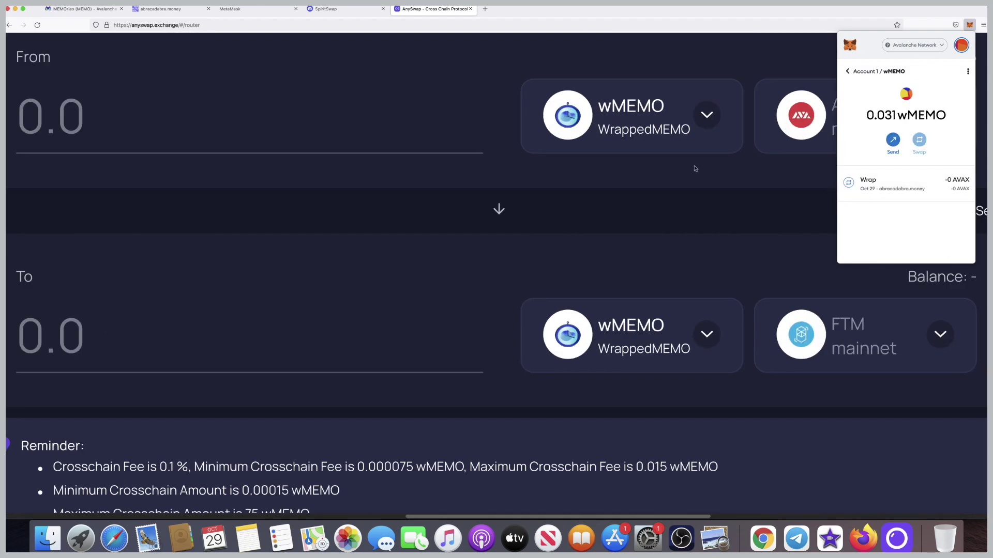
{"action": "scroll", "coordinate": [695, 169], "scroll_direction": "down", "scroll_amount": 5}
{"action": "left_click", "coordinate": [450, 137]}
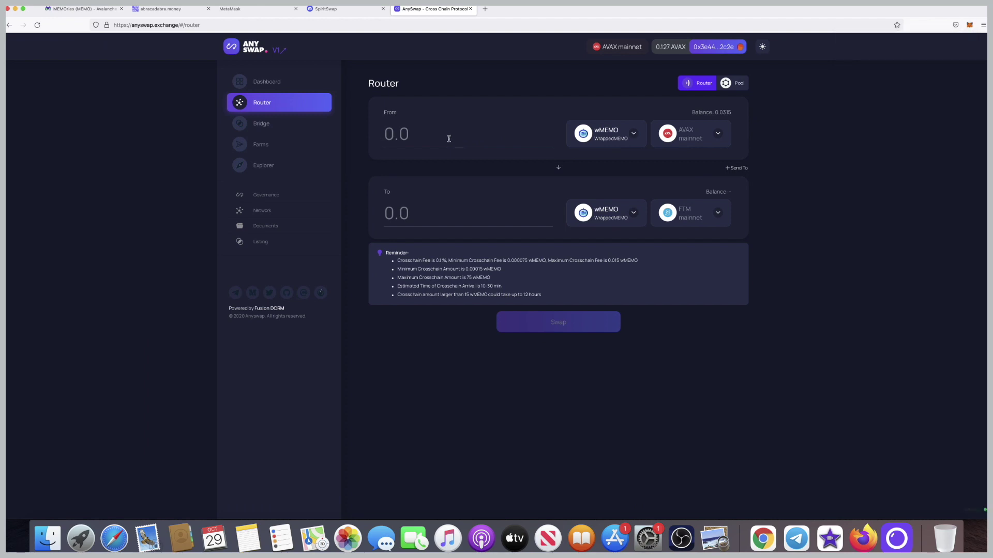
{"action": "type", "text": "0.031"}
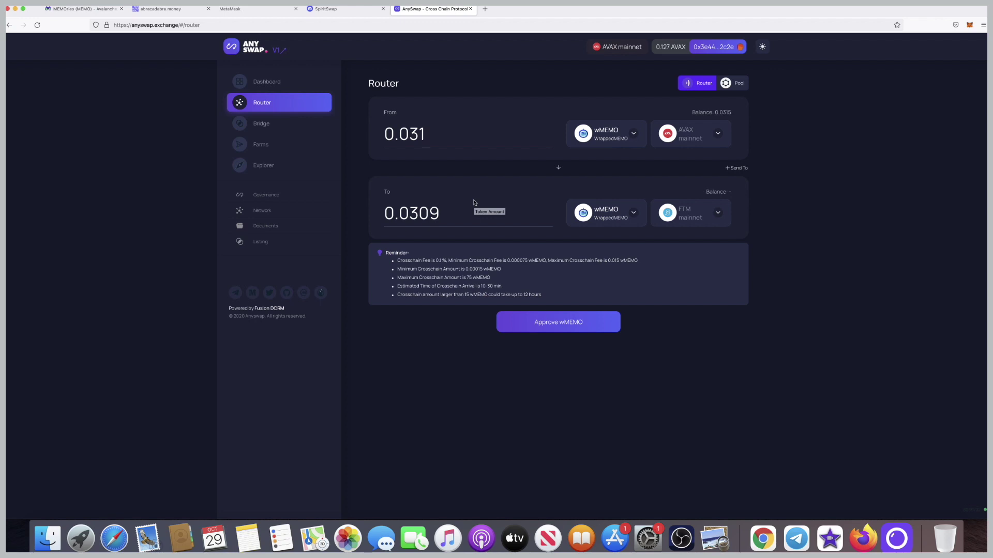
Approve wMEMO spending and confirm the 0.0314621 wMEMO cross-chain transfer to FTM mainnet.
{"action": "left_click", "coordinate": [556, 323]}
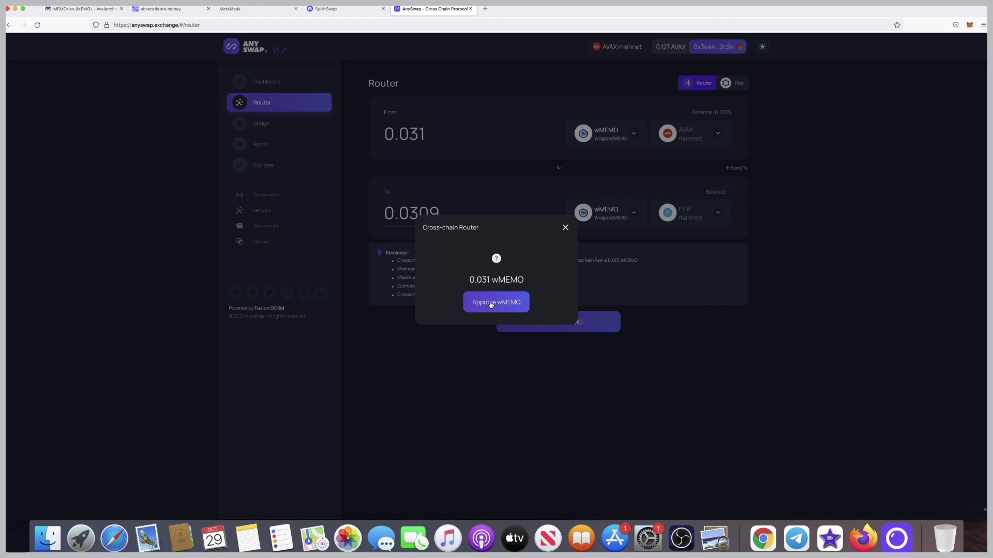
{"action": "left_click", "coordinate": [491, 305]}
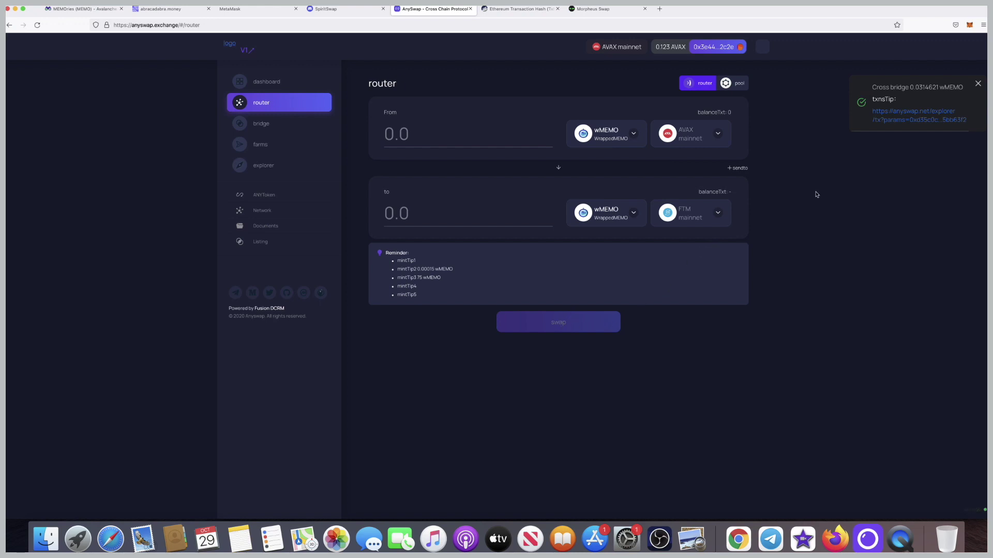
{"action": "key", "text": "super+plus"}
Review MetaMask's activity list to confirm the approval cleared, with 0.1268 AVAX remaining.
{"action": "key", "text": "super+minus"}
{"action": "left_click", "coordinate": [969, 25]}
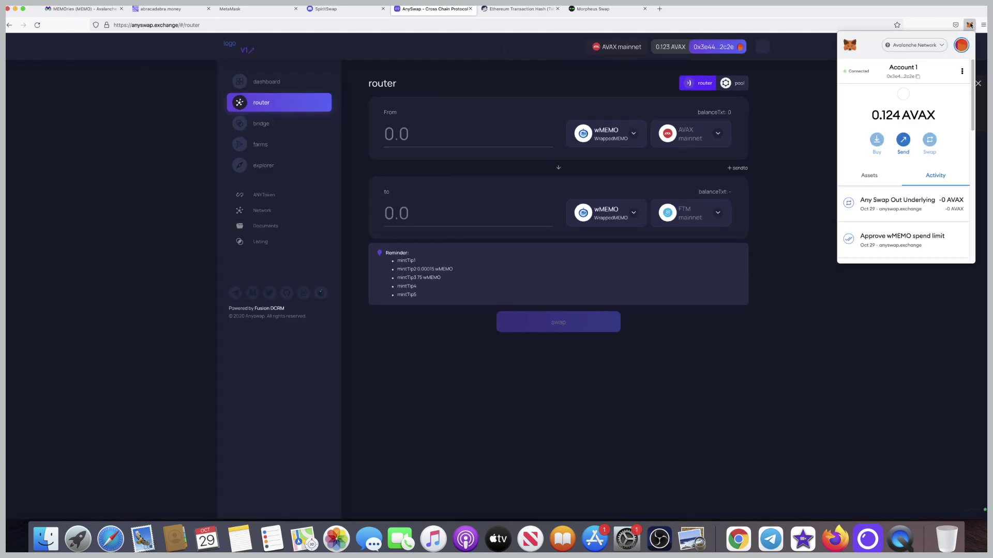
{"action": "scroll", "coordinate": [931, 141], "scroll_direction": "down", "scroll_amount": 5}
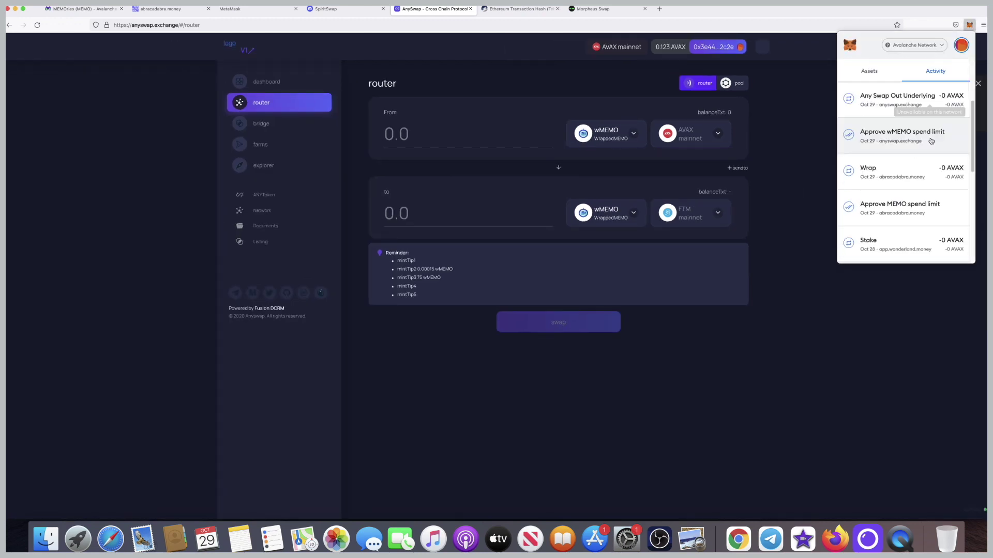
{"action": "scroll", "coordinate": [934, 135], "scroll_direction": "up", "scroll_amount": 5}
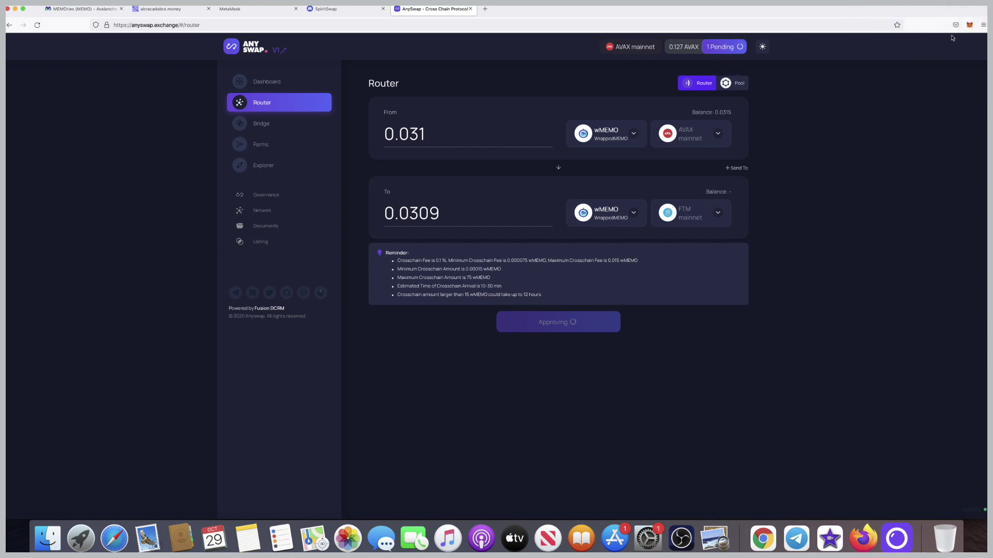
{"action": "left_click", "coordinate": [970, 25]}
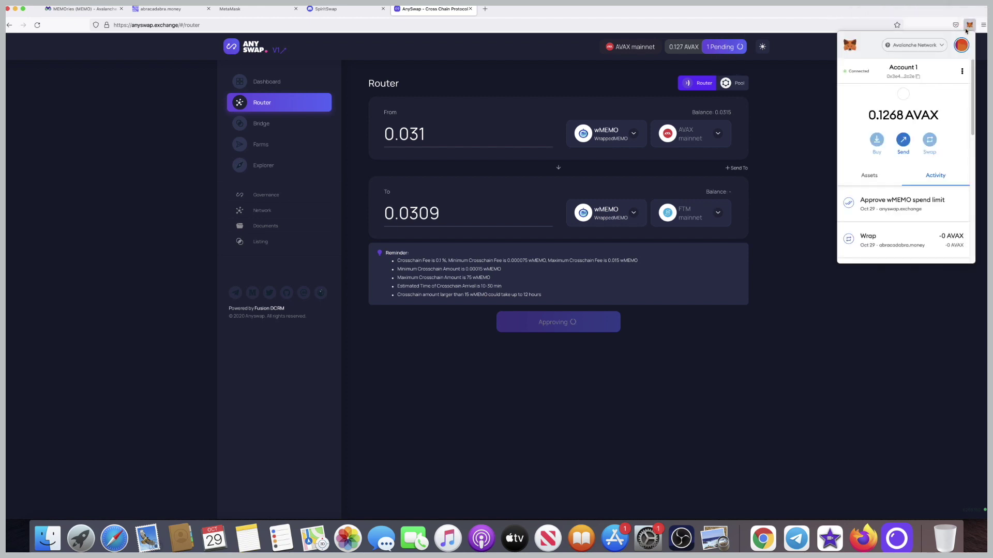
{"action": "scroll", "coordinate": [914, 125], "scroll_direction": "down", "scroll_amount": 1}
{"action": "scroll", "coordinate": [914, 124], "scroll_direction": "down", "scroll_amount": 3}
{"action": "scroll", "coordinate": [913, 123], "scroll_direction": "up", "scroll_amount": 5}
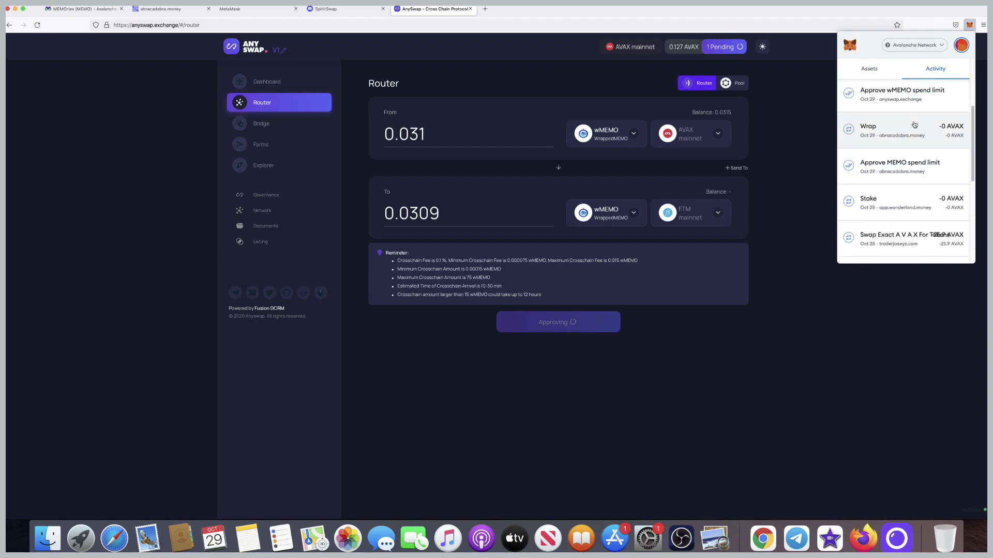
{"action": "scroll", "coordinate": [914, 122], "scroll_direction": "down", "scroll_amount": 1}
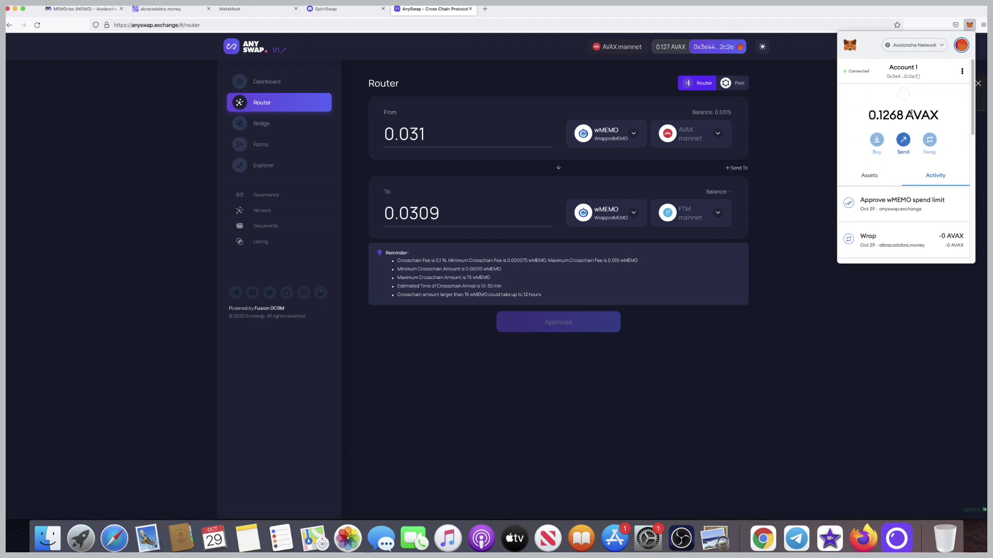
{"action": "left_click", "coordinate": [915, 47]}
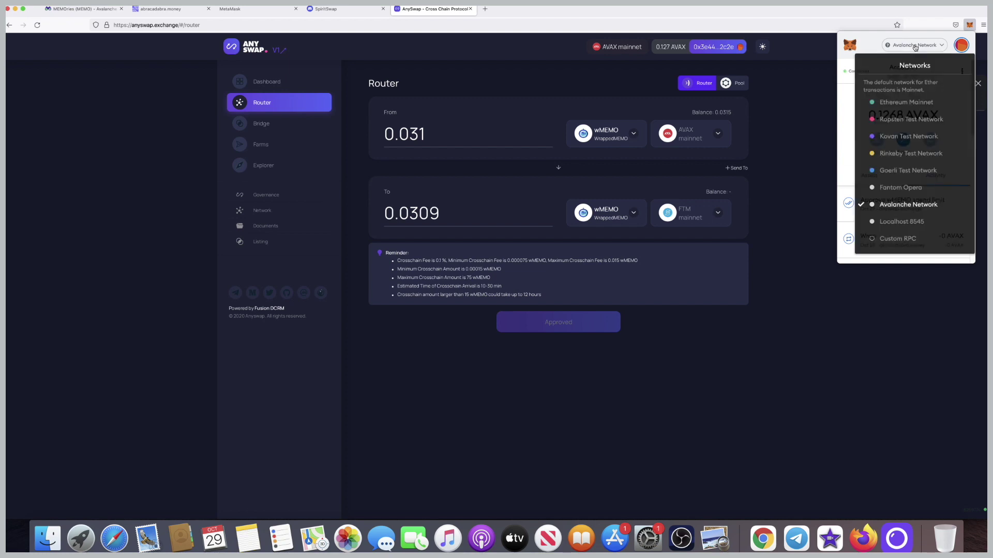
Switch MetaMask to Fantom Opera, briefly opening and cancelling the token import.
{"action": "left_click", "coordinate": [905, 185]}
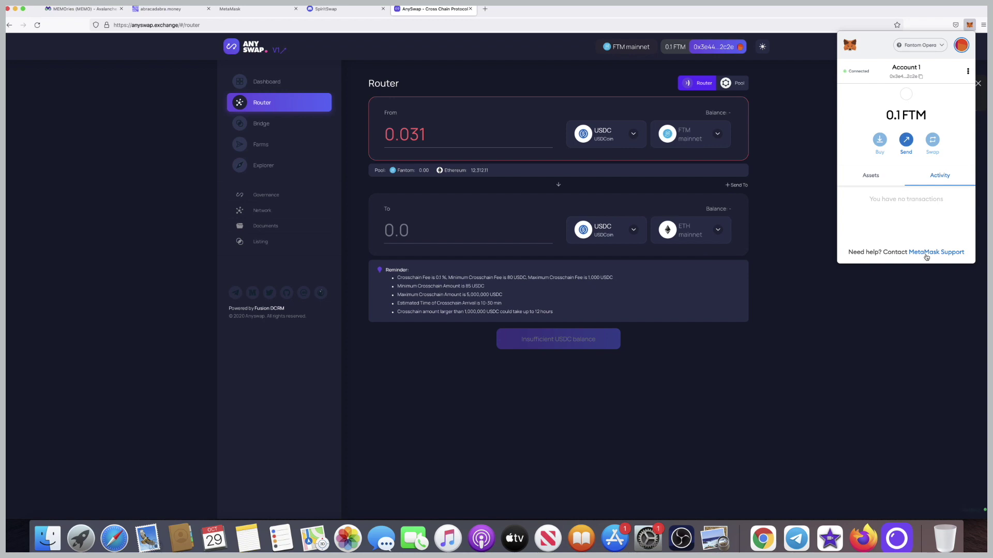
{"action": "left_click", "coordinate": [866, 177]}
{"action": "left_click", "coordinate": [906, 241]}
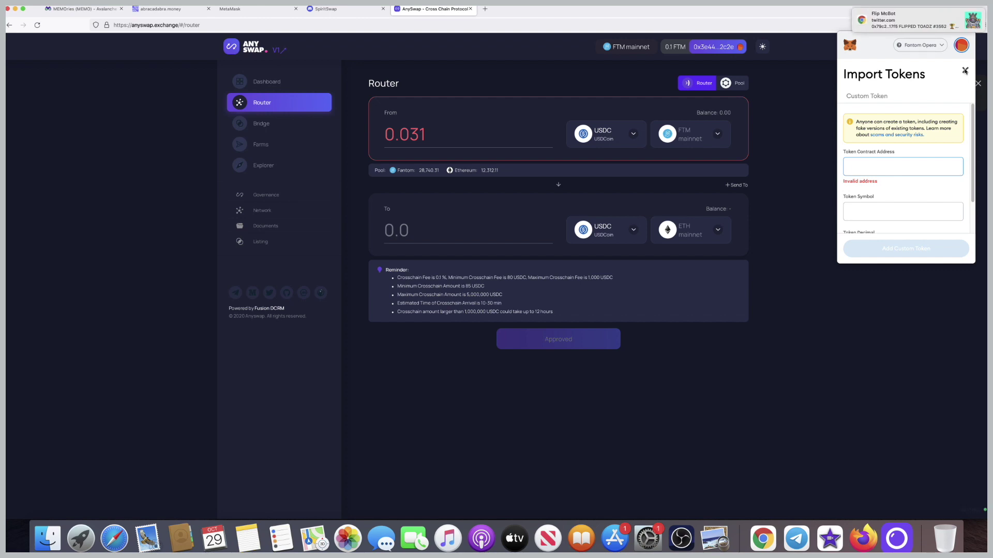
{"action": "left_click", "coordinate": [965, 71]}
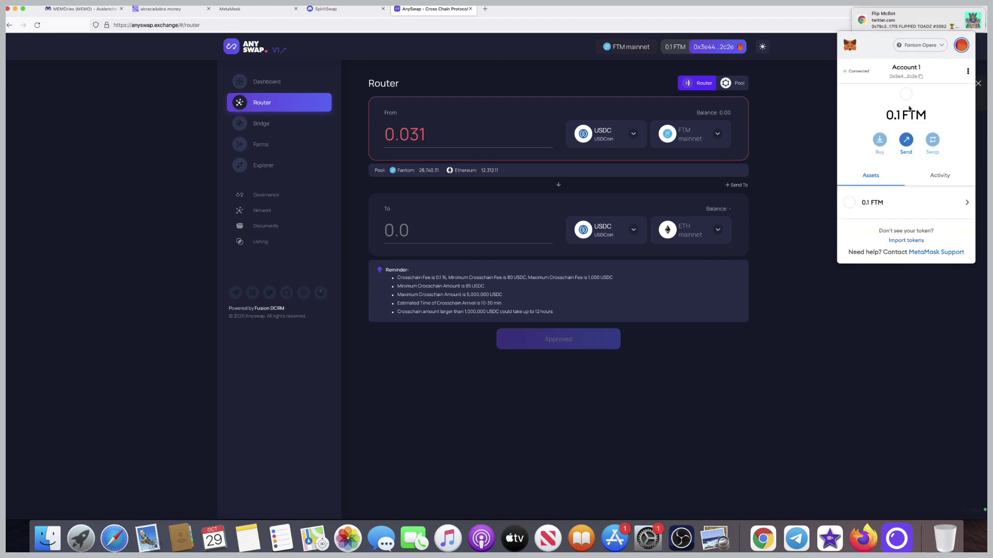
{"action": "left_click", "coordinate": [914, 47]}
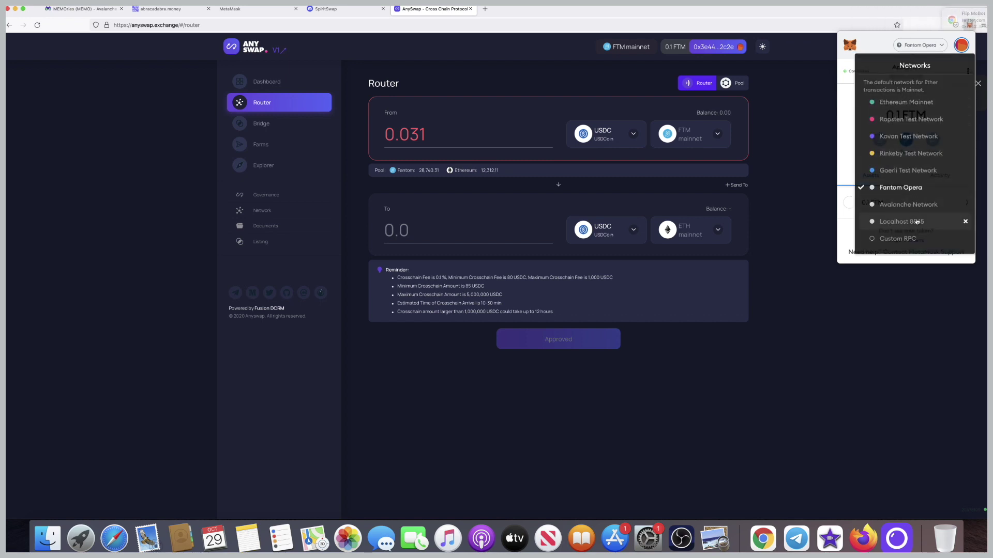
{"action": "left_click", "coordinate": [905, 204]}
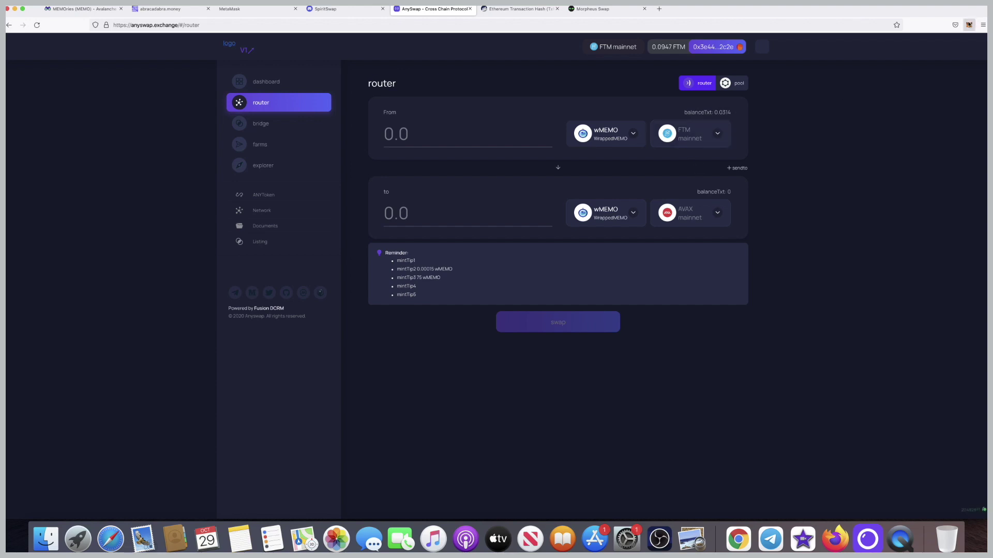
Verify MetaMask on Fantom lists 0.031 wMEMO alongside 0.0948 FTM.
{"action": "left_click", "coordinate": [969, 24]}
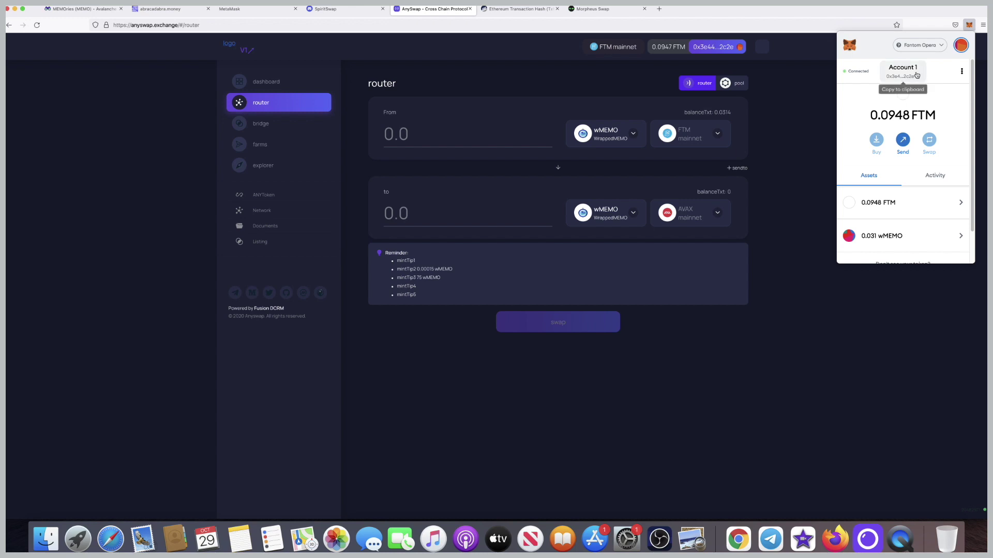
{"action": "scroll", "coordinate": [926, 146], "scroll_direction": "down", "scroll_amount": 1}
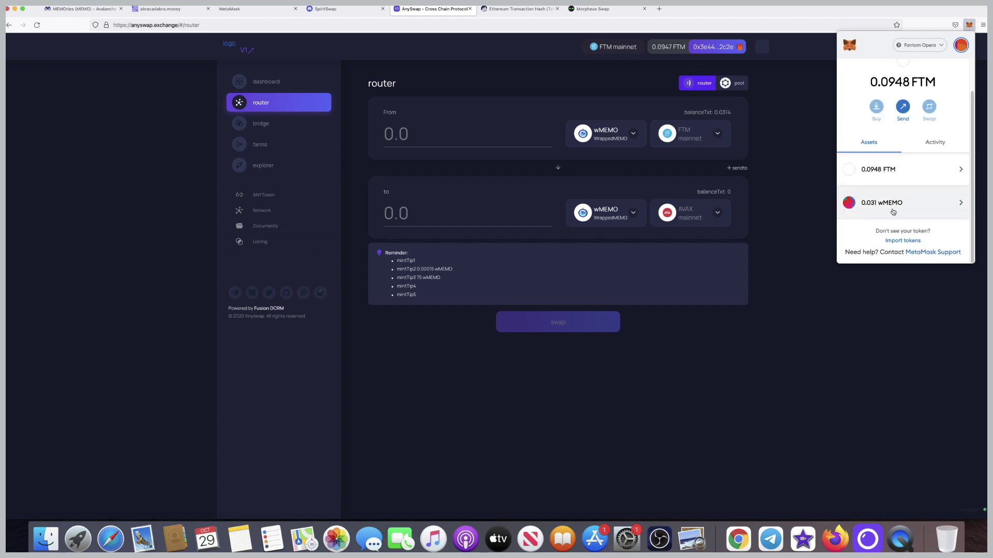
{"action": "left_click", "coordinate": [785, 184]}
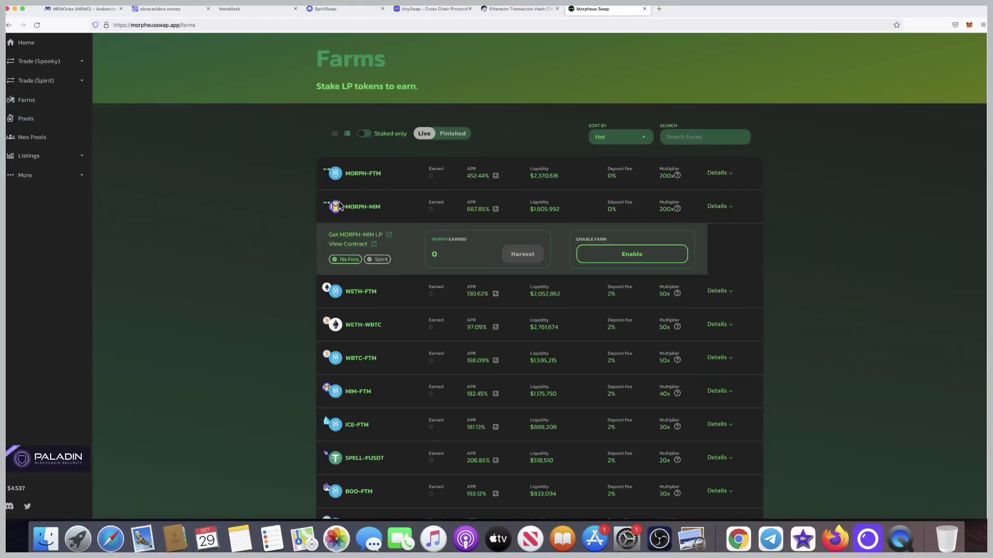
Go to Morpheus Swap's Pools page, expand the WMEMO pool details, and start staking.
{"action": "left_click", "coordinate": [28, 122]}
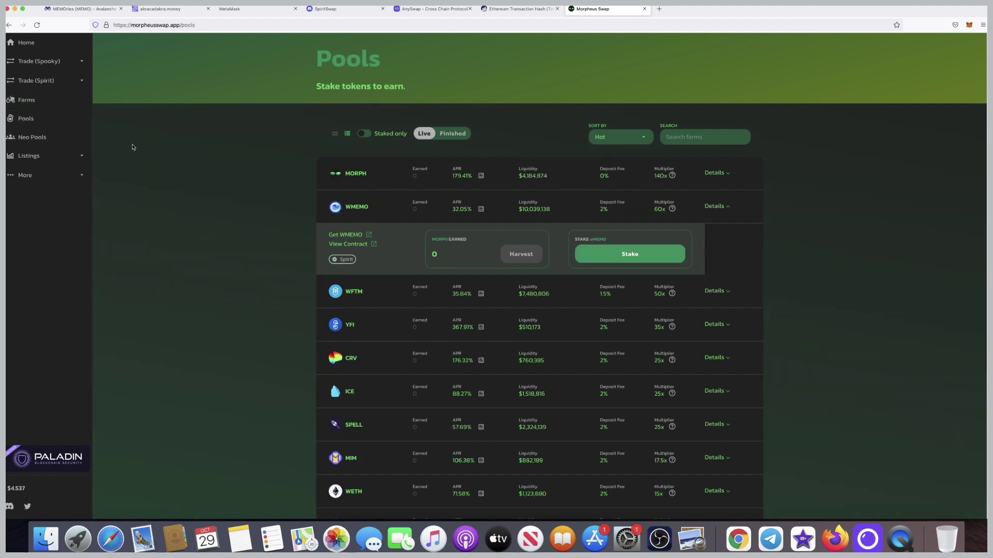
{"action": "left_click", "coordinate": [366, 208]}
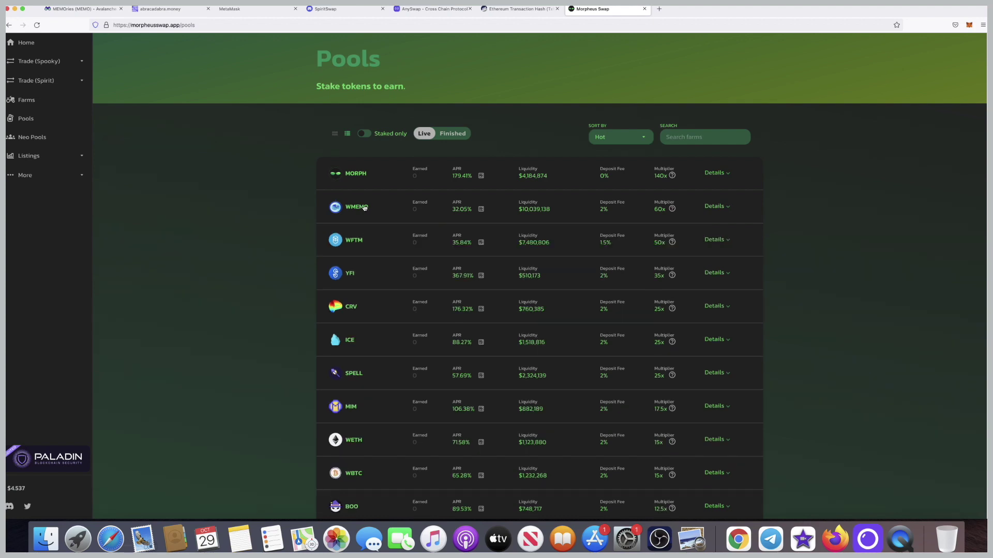
{"action": "left_click", "coordinate": [365, 208]}
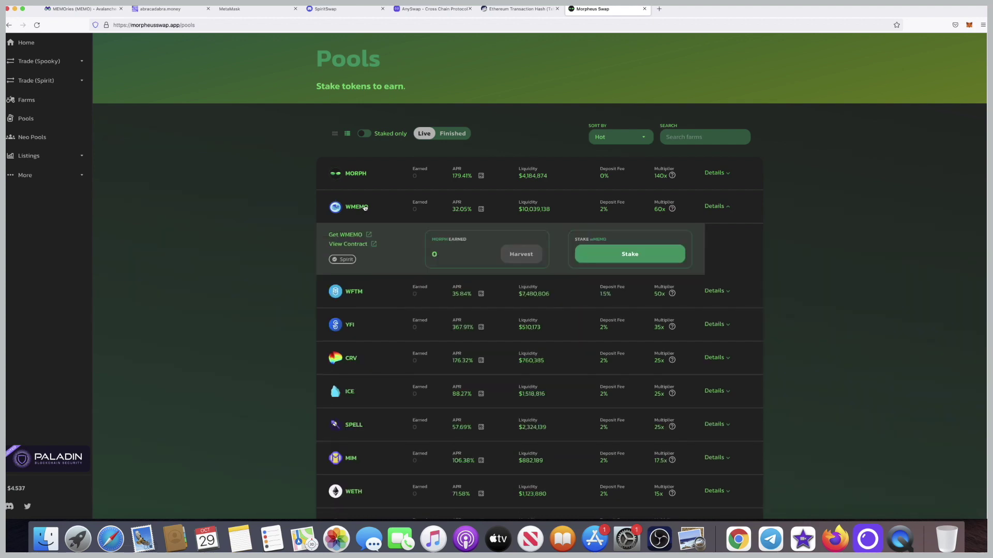
{"action": "left_click", "coordinate": [632, 258]}
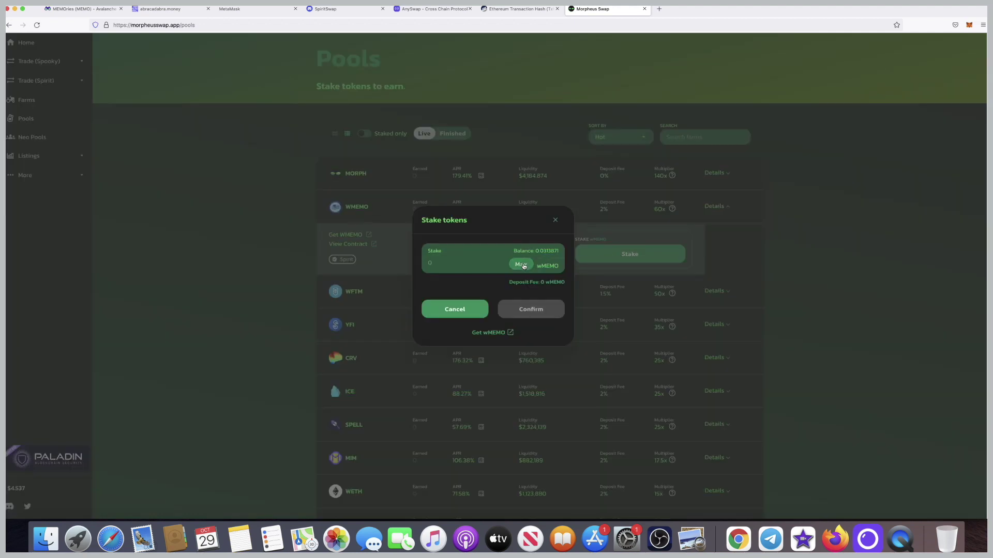
Stake the maximum wMEMO balance in the WMEMO pool and confirm it in MetaMask.
{"action": "left_click", "coordinate": [521, 265]}
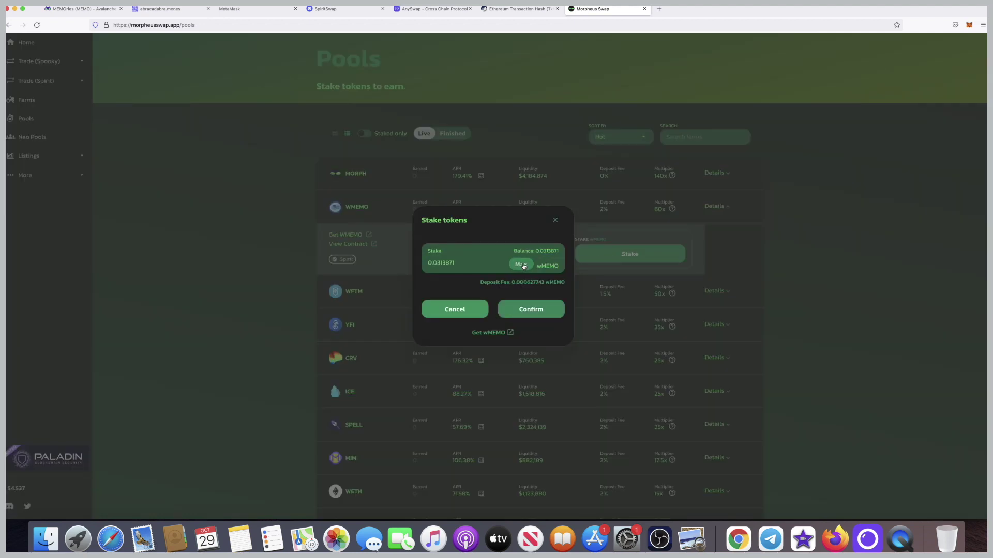
{"action": "left_click", "coordinate": [540, 310]}
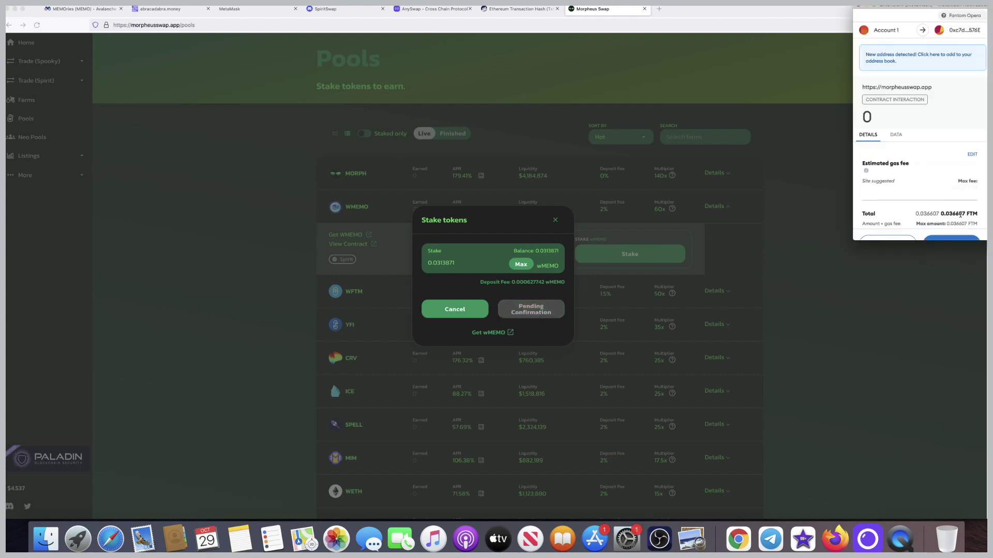
{"action": "left_click", "coordinate": [956, 224]}
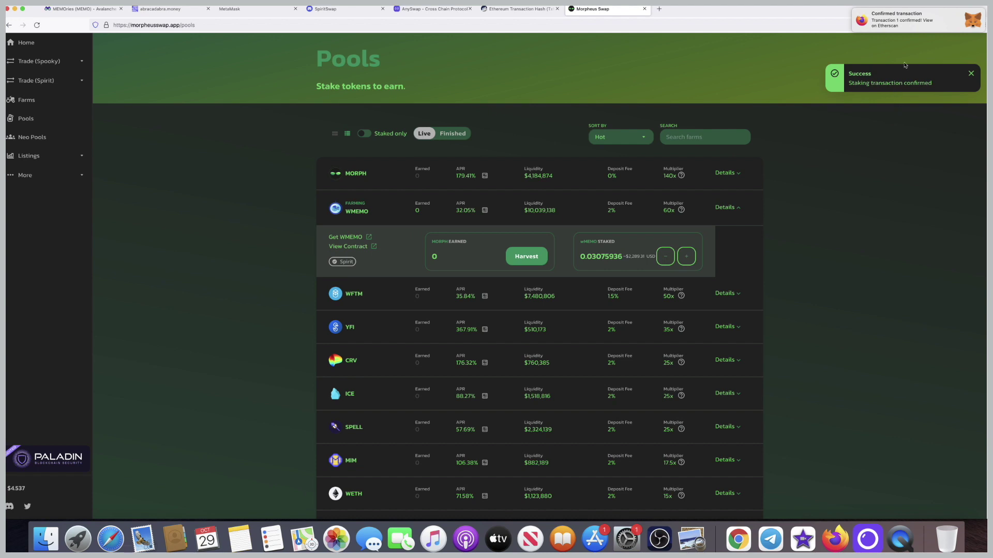
{"action": "key", "text": "super+equal"}
{"action": "key", "text": "super+equal"}
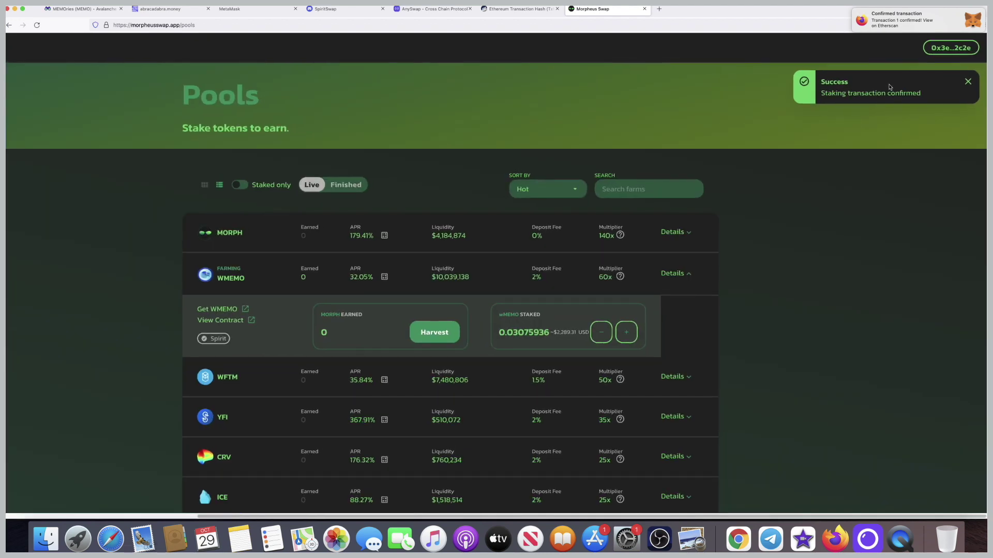
{"action": "scroll", "coordinate": [890, 87], "scroll_direction": "up", "scroll_amount": 5}
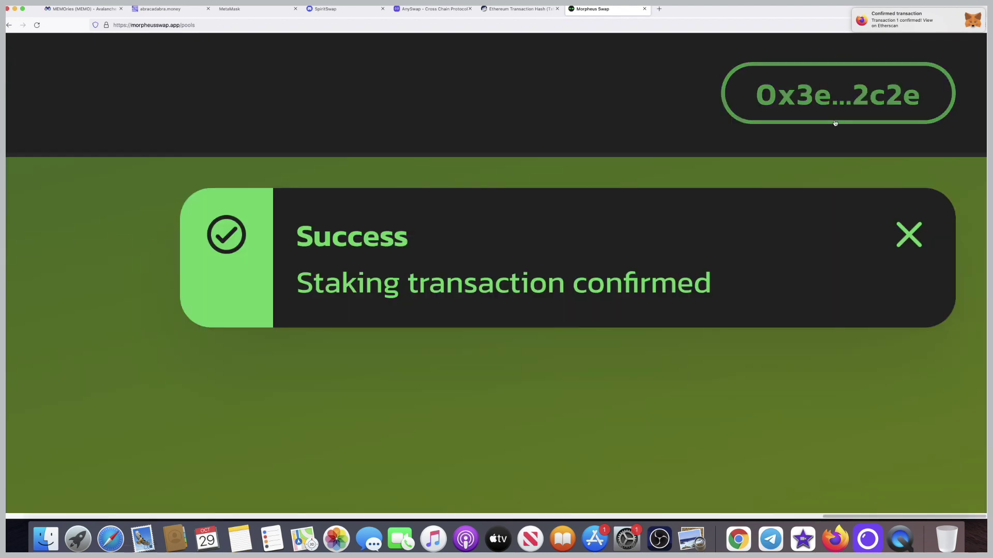
{"action": "key", "text": "super+0"}
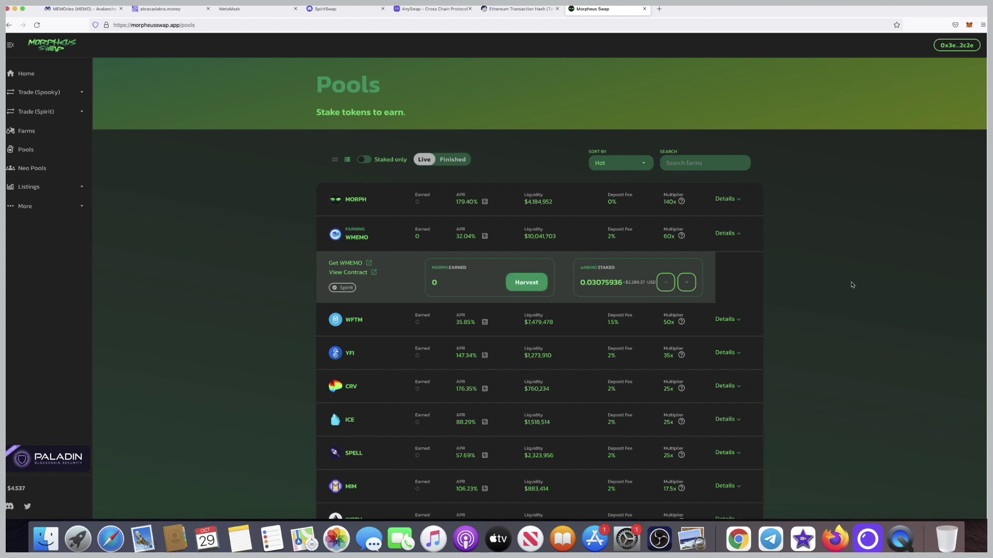
{"action": "left_click", "coordinate": [869, 540]}
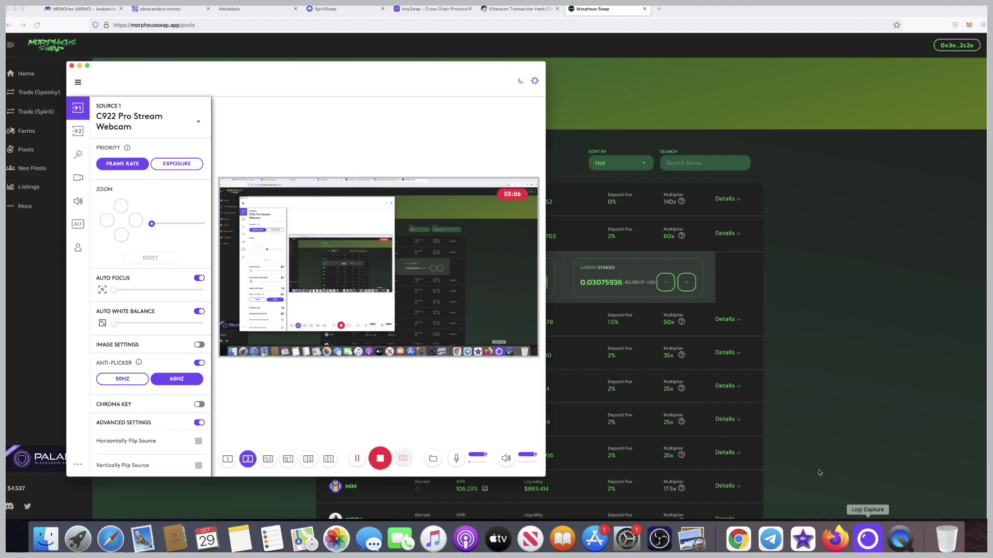